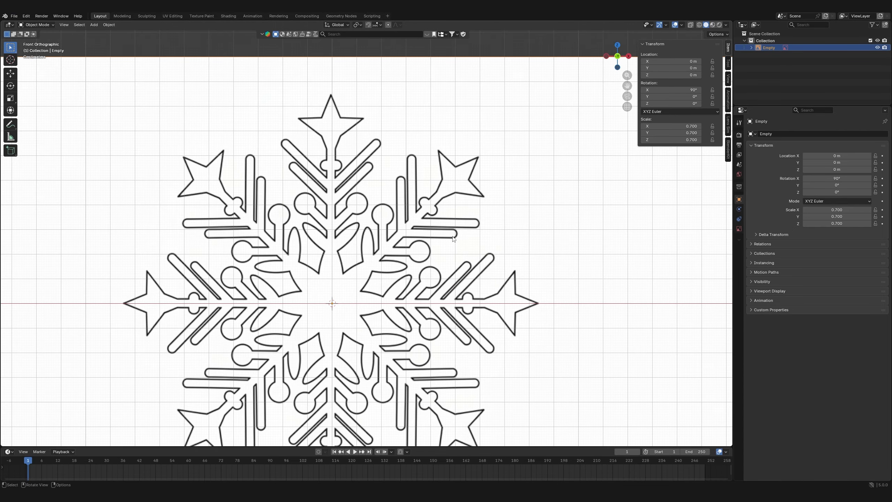
Lower the opacity of the snowflake reference image to about 0.372
{"action": "key", "text": "Home"}
{"action": "left_click", "coordinate": [739, 229]}
{"action": "left_click_drag", "start_coordinate": [869, 215], "coordinate": [837, 218]}
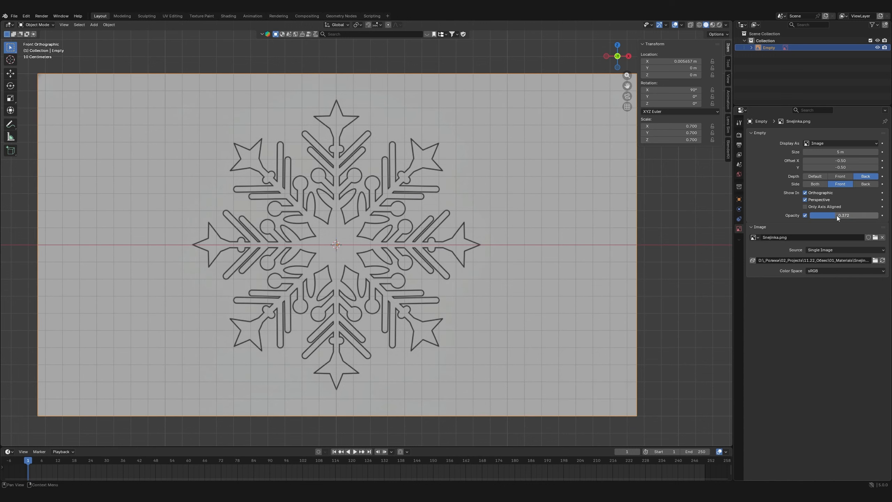
Add a plane mesh aligned to the front view at the origin and apply its rotation
{"action": "key", "text": "shift+a"}
{"action": "mouse_move", "coordinate": [286, 217]}
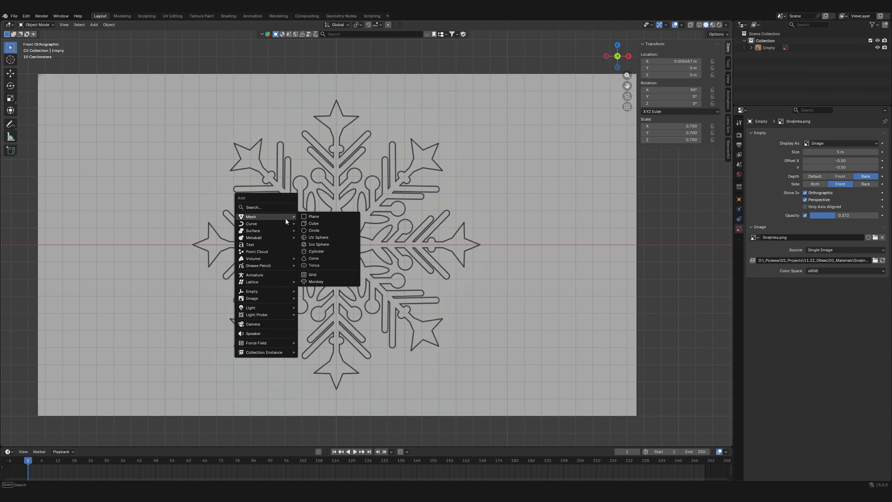
{"action": "left_click", "coordinate": [324, 216]}
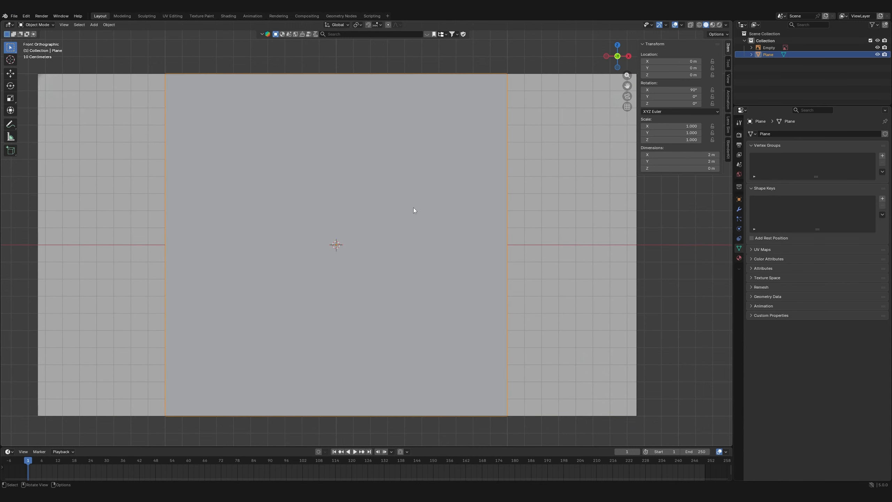
{"action": "key", "text": "ctrl+a"}
{"action": "left_click", "coordinate": [408, 212]}
Merge the plane's vertices into one at the center and move it up along Z to the top star's tip, about 0.846 m
{"action": "key", "text": "Tab"}
{"action": "key", "text": "m"}
{"action": "left_click", "coordinate": [523, 242]}
{"action": "key", "text": "g"}
{"action": "key", "text": "z"}
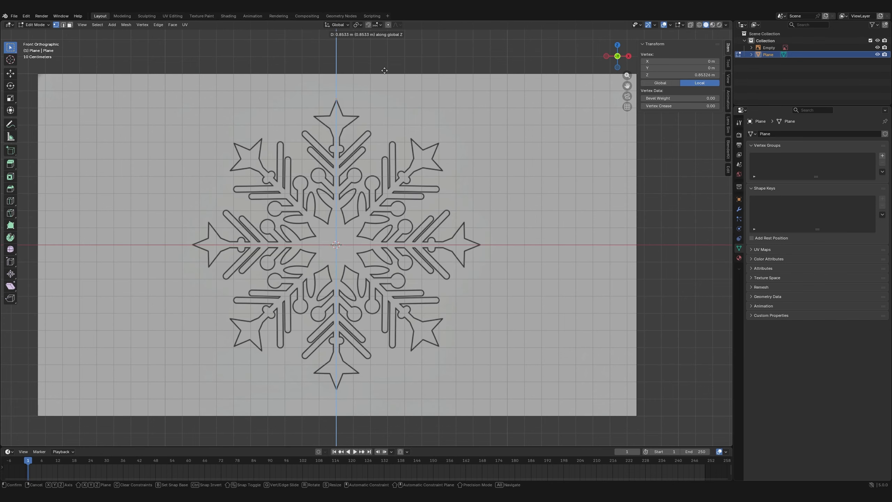
{"action": "left_click", "coordinate": [385, 72]}
{"action": "scroll", "coordinate": [385, 72], "scroll_direction": "up", "scroll_amount": 5}
{"action": "key", "text": "g"}
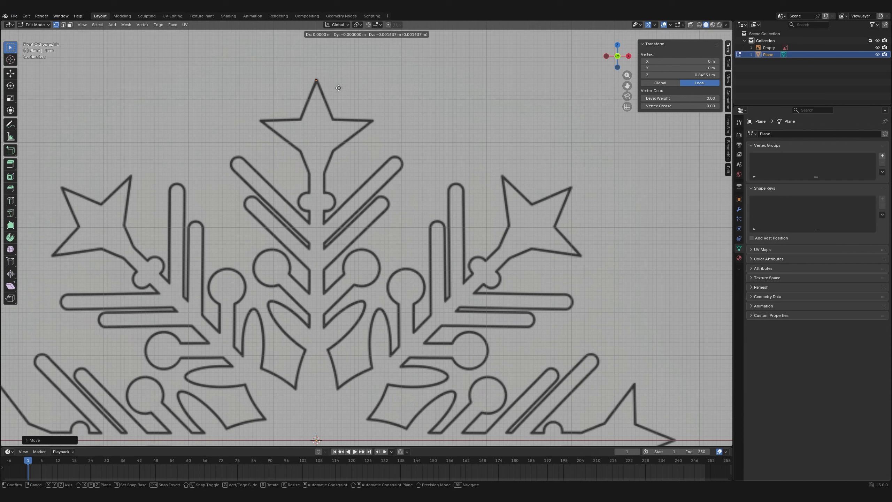
Extrude the vertex along the top star's right half, through the upper inner corner and right tip to the lower inner corner
{"action": "left_click", "coordinate": [356, 126]}
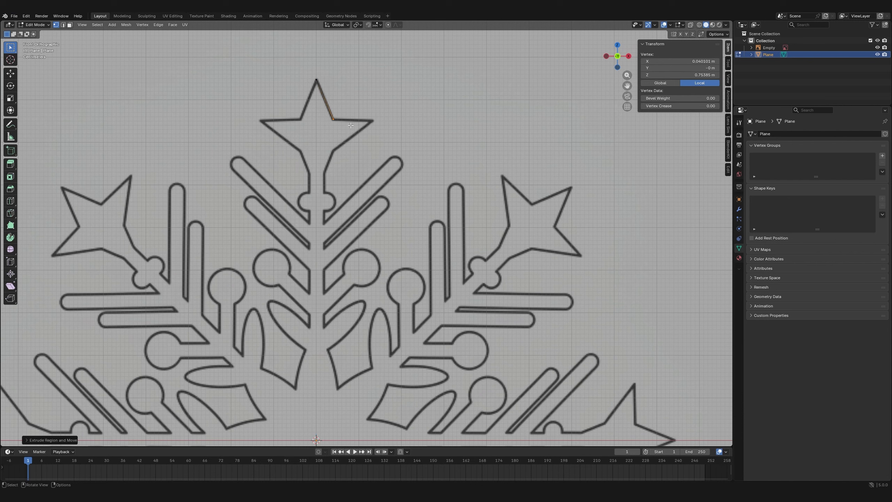
{"action": "key", "text": "e"}
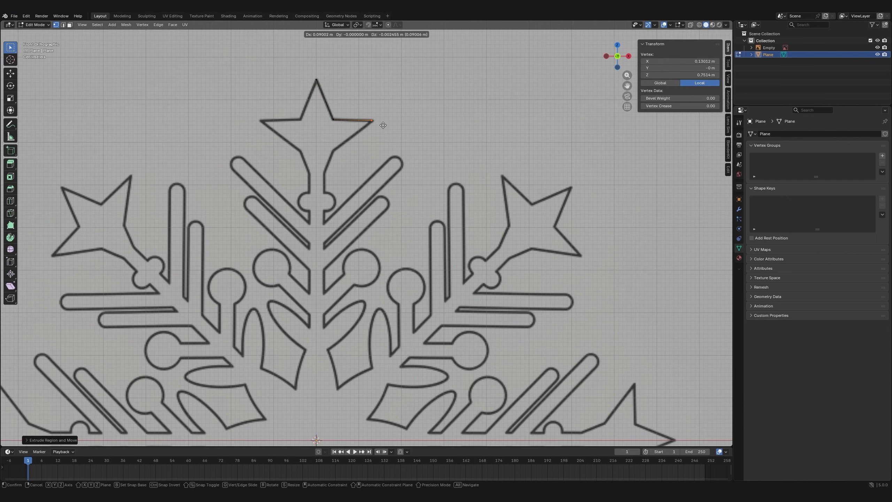
{"action": "left_click", "coordinate": [383, 125]}
{"action": "key", "text": "e"}
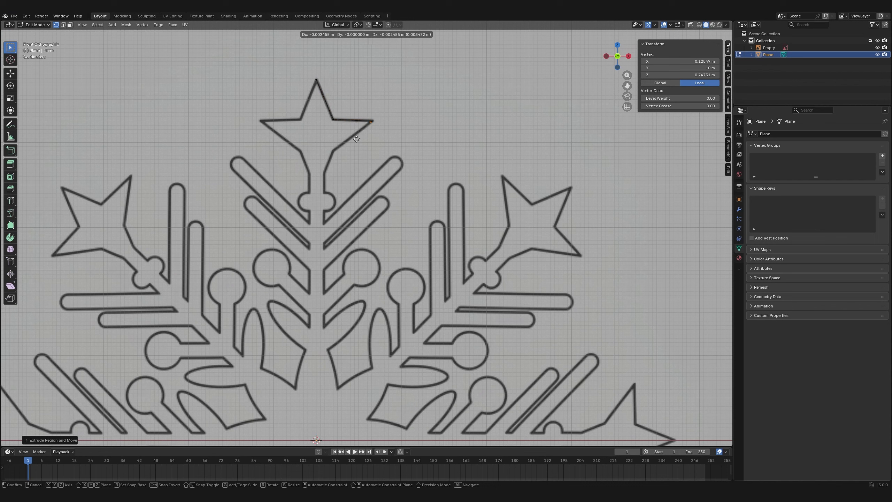
{"action": "left_click", "coordinate": [320, 168]}
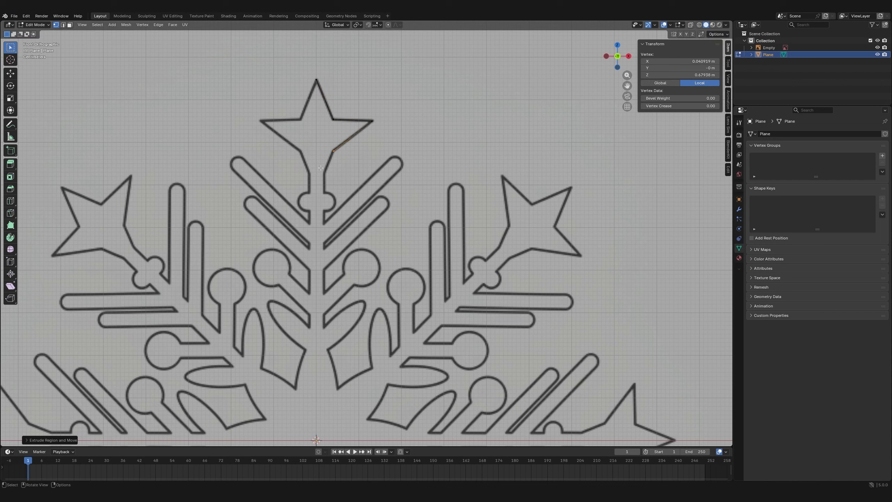
Continue extruding to the stem, straight down it to Z about 0.264 m, and along the right leaf's inner edge to its lower tip
{"action": "key", "text": "e"}
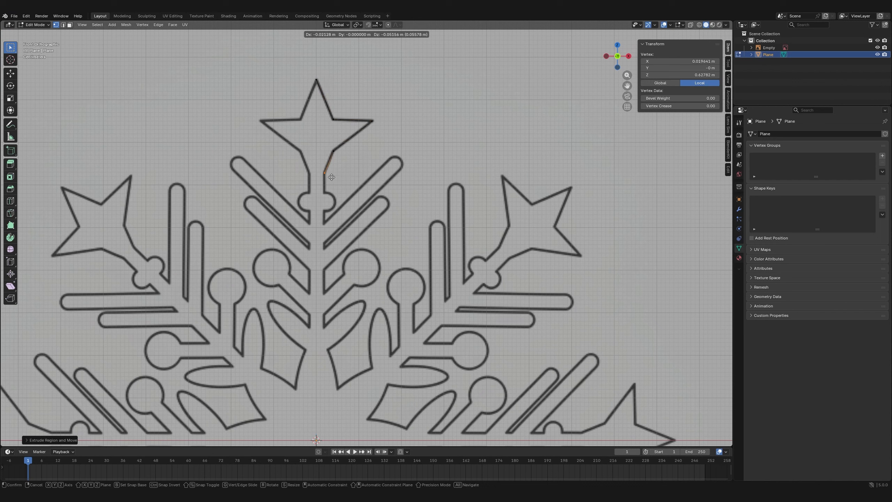
{"action": "left_click", "coordinate": [331, 177]}
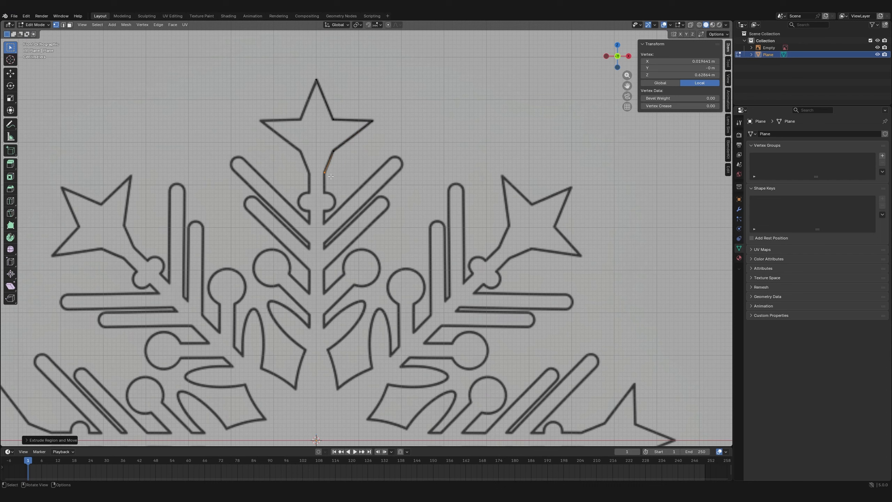
{"action": "key", "text": "e"}
{"action": "key", "text": "z"}
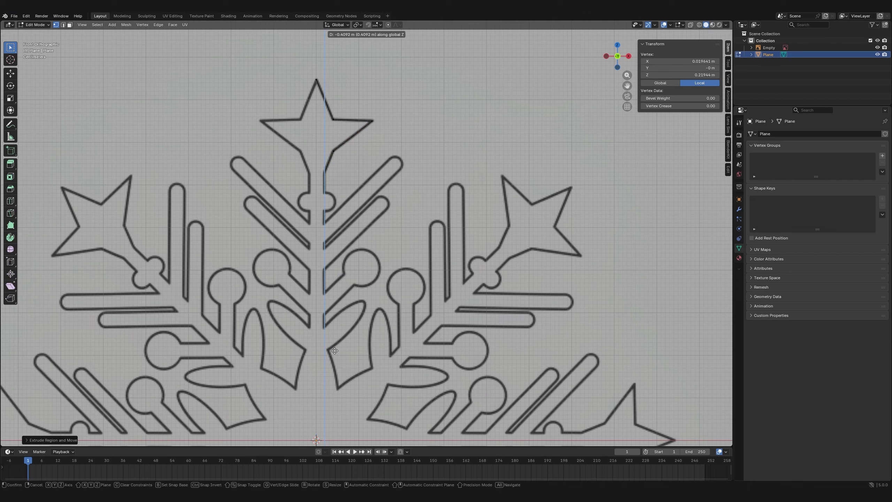
{"action": "left_click", "coordinate": [334, 333]}
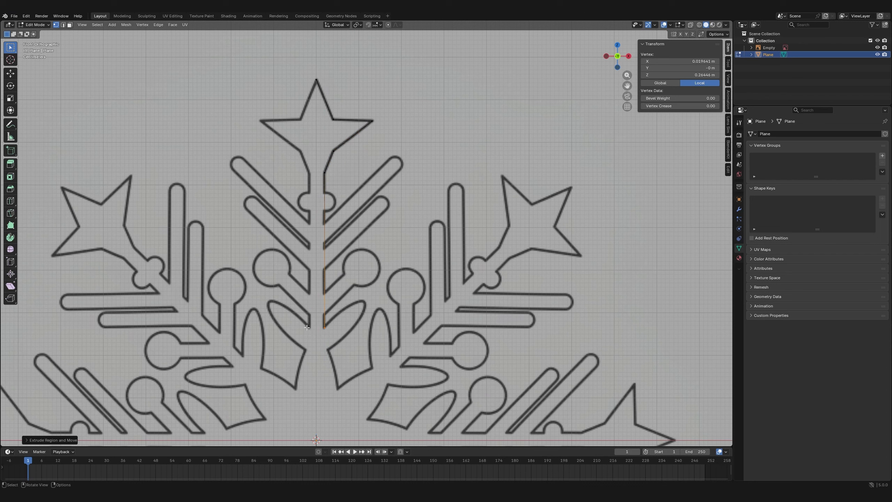
{"action": "key", "text": "e"}
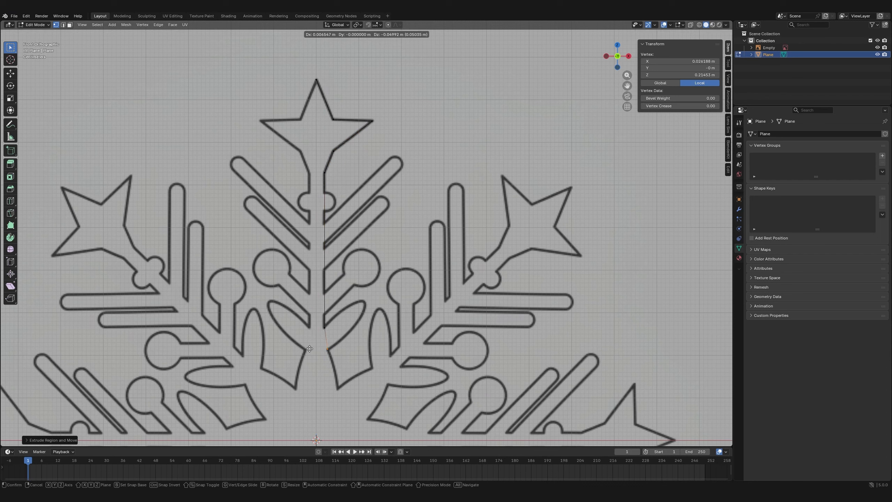
{"action": "left_click", "coordinate": [337, 396]}
Add two vertices on the stem's long vertical edge and slide them to branch joints at Z about 0.401 m and 0.509 m
{"action": "key", "text": "ctrl+r"}
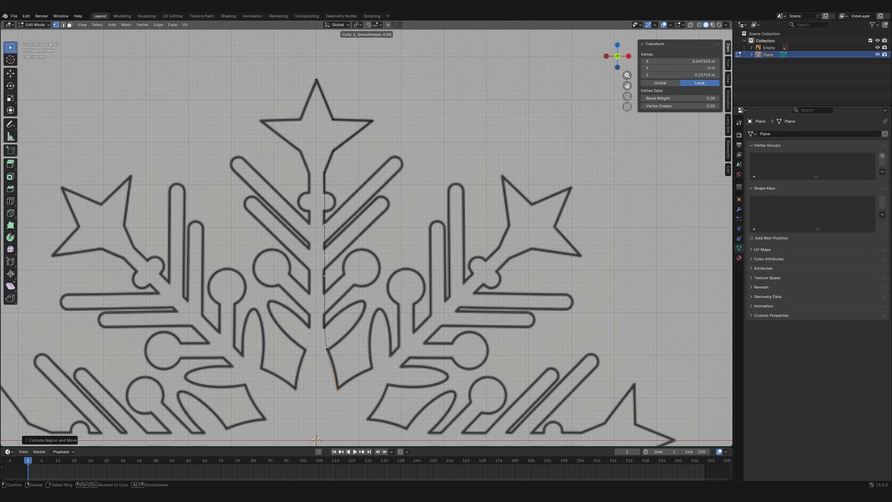
{"action": "left_click", "coordinate": [327, 255]}
{"action": "right_click", "coordinate": [326, 256]}
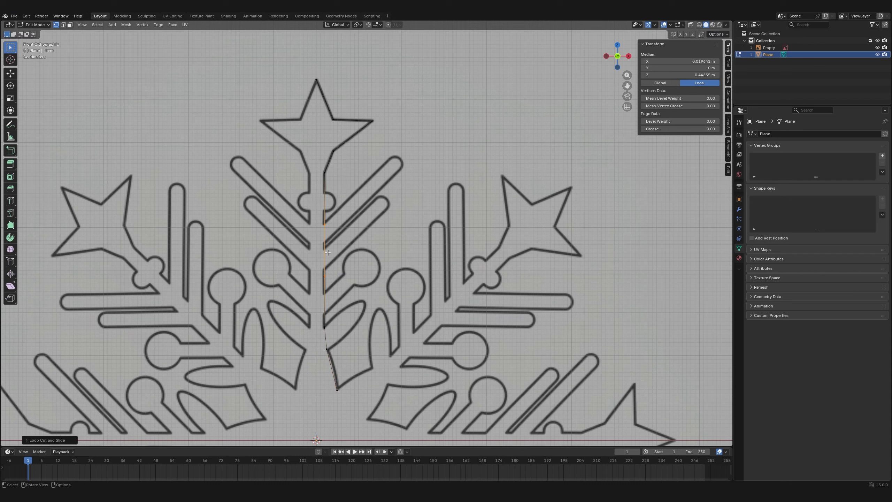
{"action": "left_click", "coordinate": [325, 276]}
{"action": "key", "text": "shift+v"}
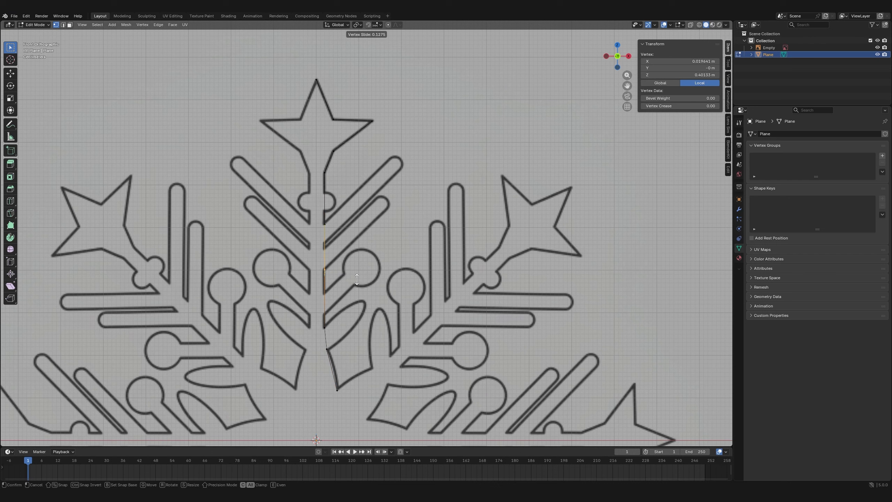
{"action": "left_click", "coordinate": [358, 279]}
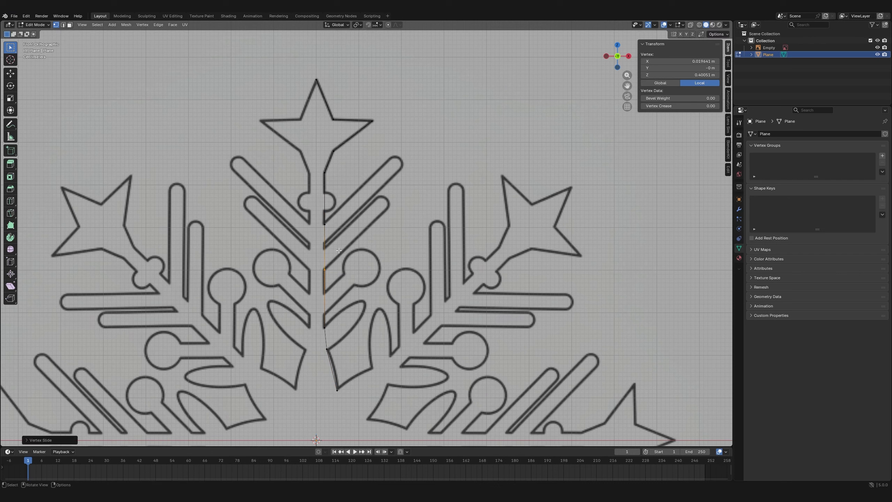
{"action": "left_click", "coordinate": [326, 225]}
{"action": "key", "text": "g"}
{"action": "key", "text": "g"}
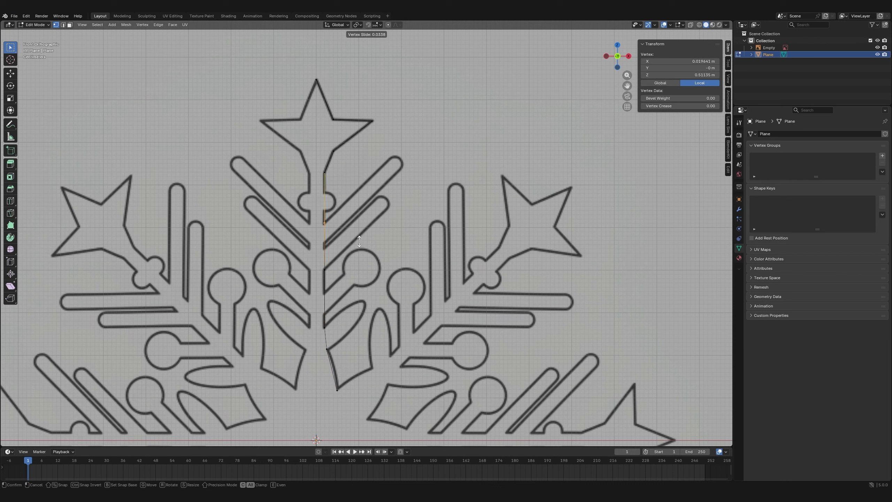
{"action": "left_click", "coordinate": [359, 242]}
Add a vertex on the upper stem edge and slide it to the round bump's upper joint at Z about 0.581 m
{"action": "key", "text": "ctrl+r"}
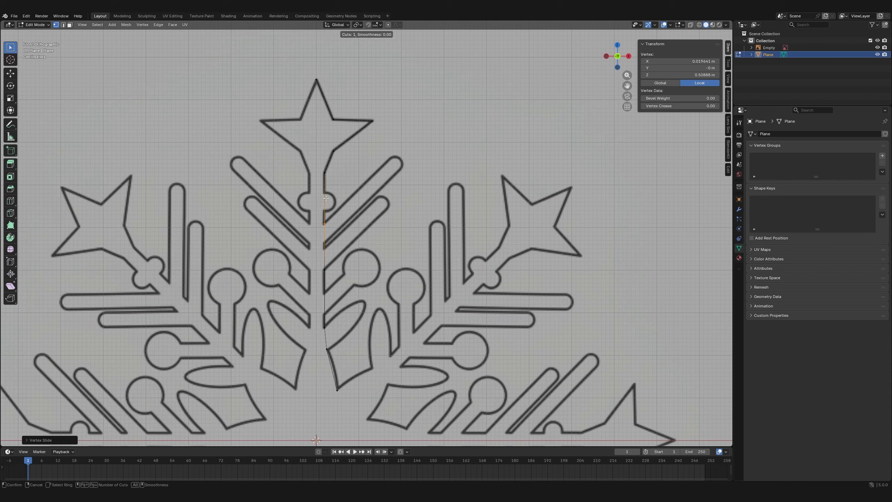
{"action": "left_click", "coordinate": [334, 201]}
{"action": "right_click", "coordinate": [334, 202]}
{"action": "right_click", "coordinate": [331, 203]}
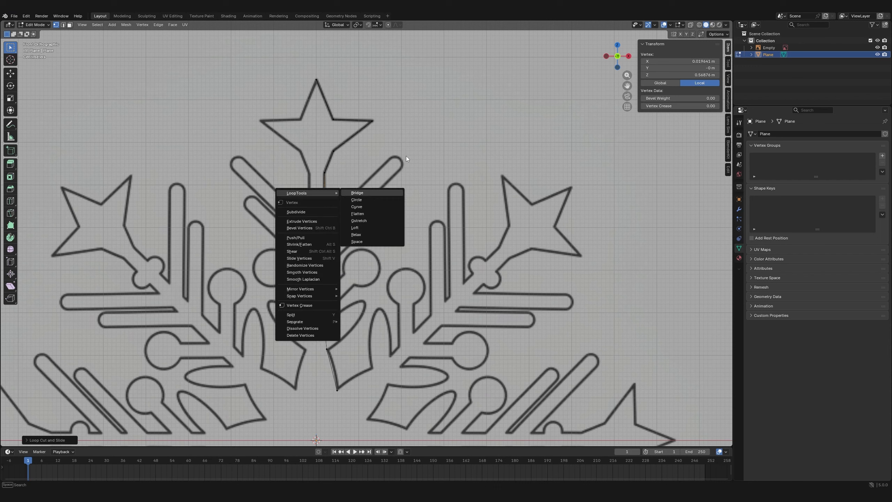
{"action": "key", "text": "Escape"}
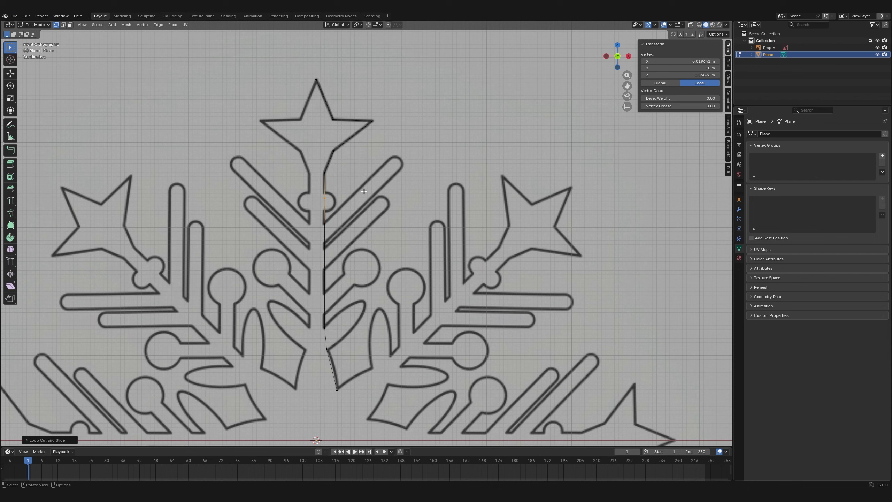
{"action": "key", "text": "shift+v"}
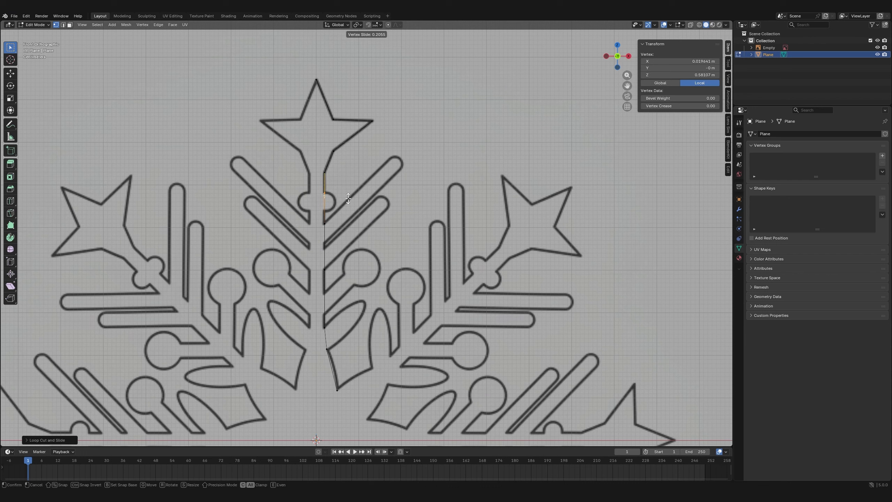
{"action": "left_click", "coordinate": [348, 199]}
{"action": "key", "text": "g"}
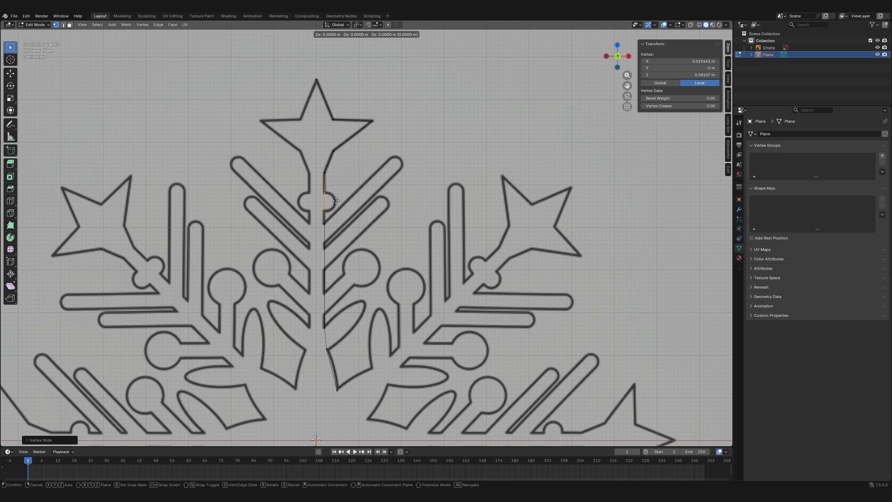
{"action": "right_click", "coordinate": [336, 201]}
Add a vertex on the stem edge below the bump and slide it to the bump's lower joint at Z about 0.538 m
{"action": "key", "text": "ctrl+r"}
{"action": "left_click", "coordinate": [330, 212]}
{"action": "right_click", "coordinate": [330, 212]}
{"action": "key", "text": "g"}
{"action": "key", "text": "g"}
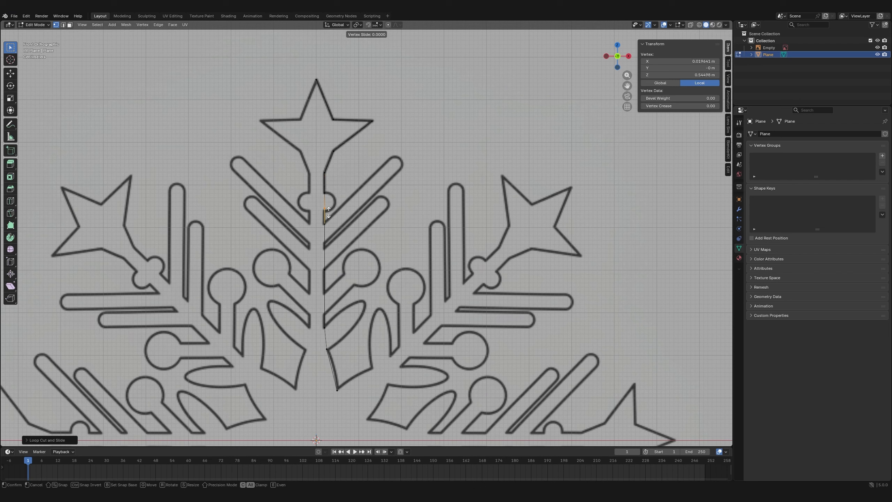
{"action": "left_click", "coordinate": [329, 215]}
Add a vertex on the stem edge below the upper branch joint and move it along Z to about 0.451 m
{"action": "key", "text": "ctrl+r"}
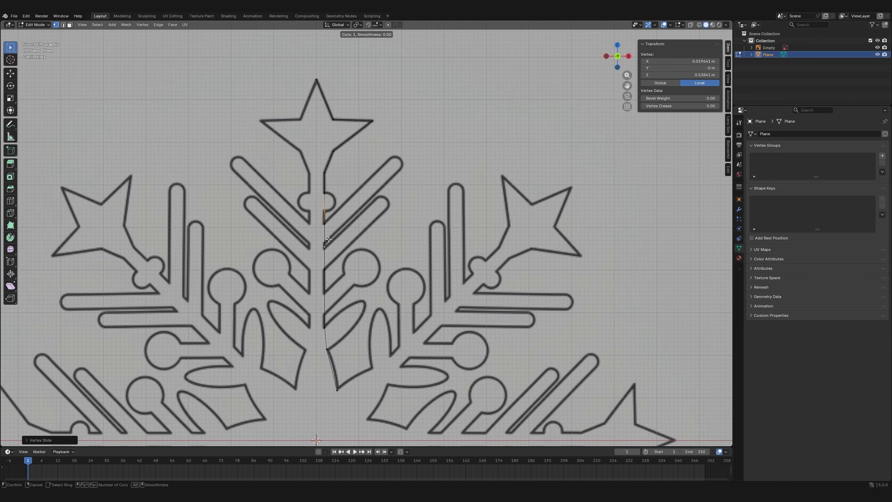
{"action": "left_click", "coordinate": [328, 240]}
{"action": "right_click", "coordinate": [328, 238]}
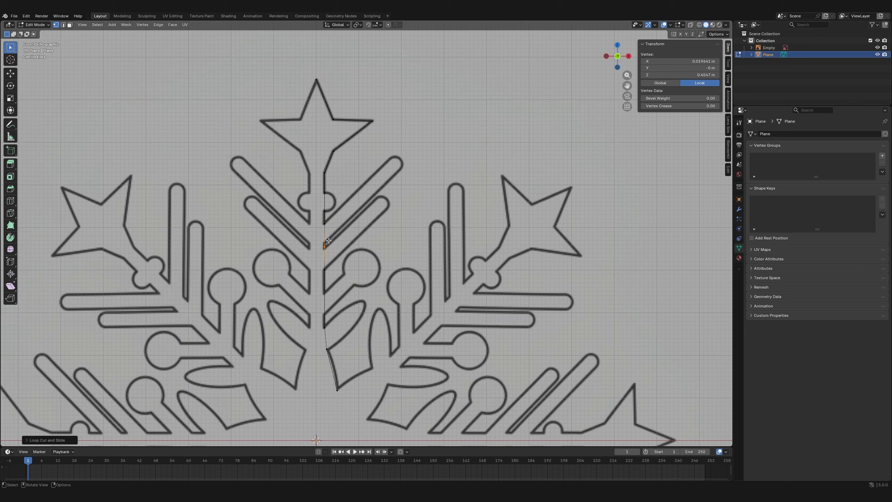
{"action": "key", "text": "g"}
{"action": "key", "text": "z"}
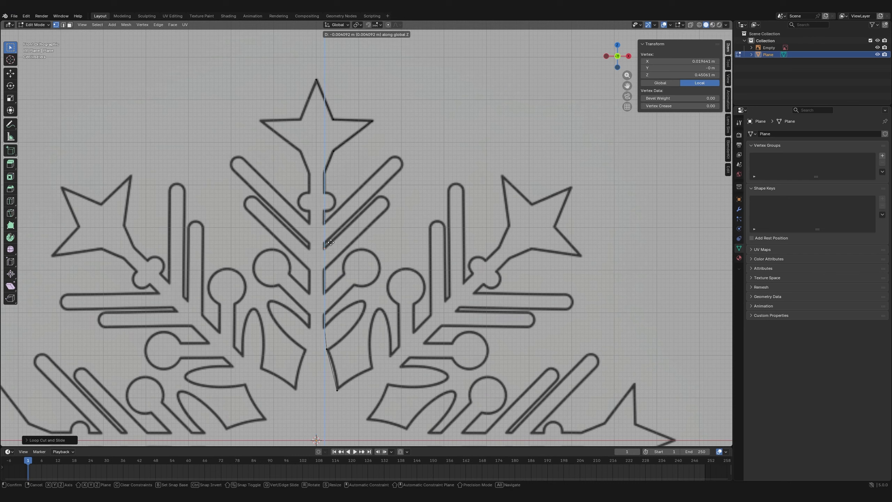
{"action": "left_click", "coordinate": [331, 243]}
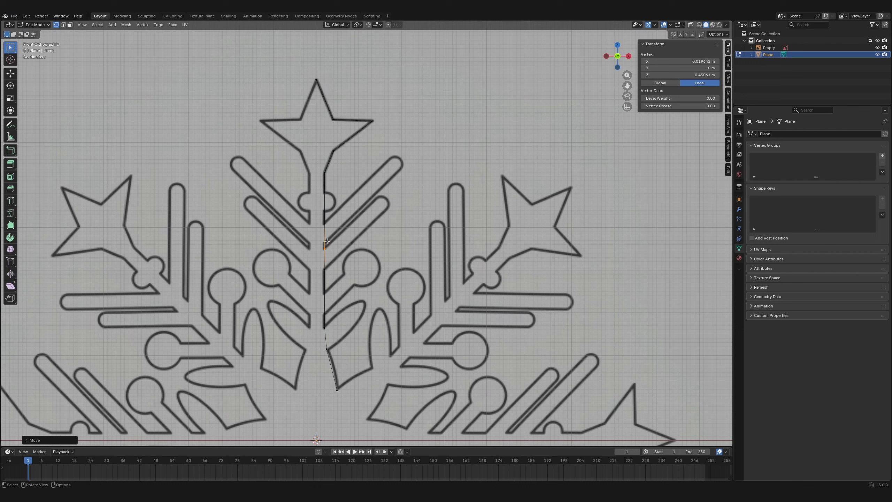
Add another vertex on the stem edge in the narrow gap between the branches and move it along Z to about 0.464 m
{"action": "key", "text": "ctrl+r"}
{"action": "left_click", "coordinate": [326, 241]}
{"action": "right_click", "coordinate": [326, 242]}
{"action": "key", "text": "g"}
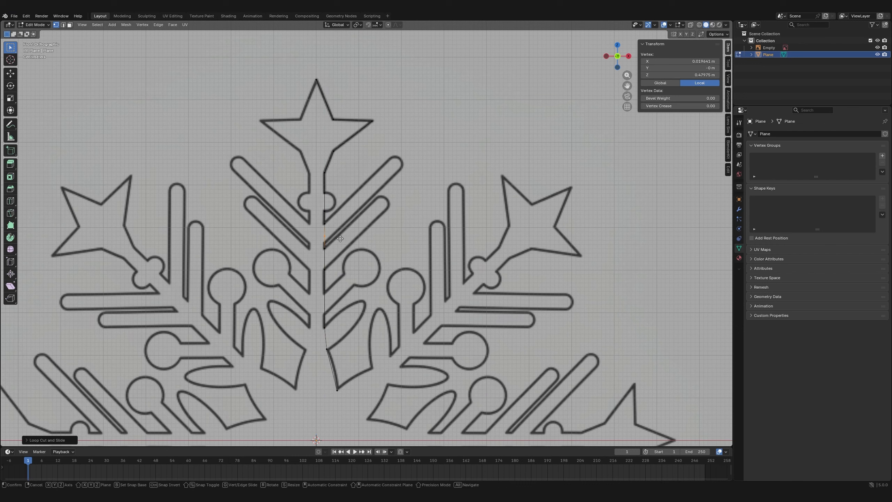
{"action": "key", "text": "z"}
{"action": "left_click", "coordinate": [339, 245]}
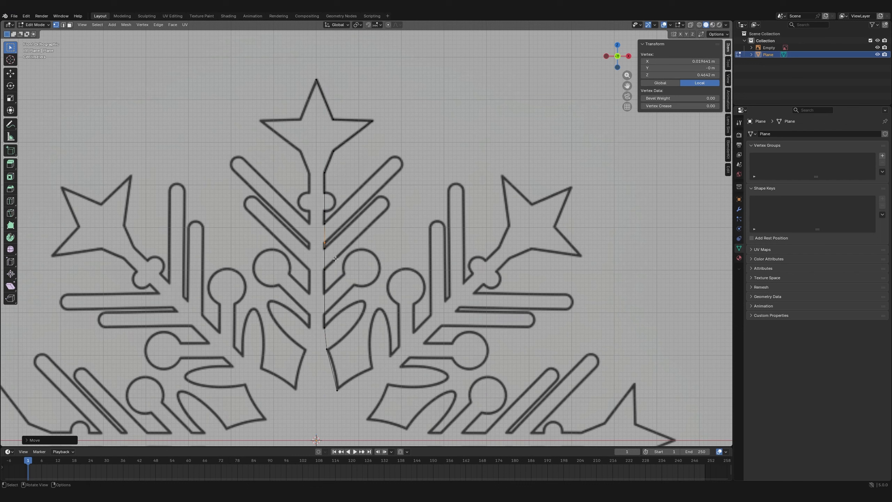
Add a vertex on the lower stem edge and move it up along Z to the ball branch's lower joint, about 0.34 m
{"action": "key", "text": "ctrl+r"}
{"action": "left_click", "coordinate": [324, 294]}
{"action": "right_click", "coordinate": [325, 294]}
{"action": "right_click", "coordinate": [325, 294]}
{"action": "key", "text": "Escape"}
{"action": "key", "text": "g"}
{"action": "key", "text": "z"}
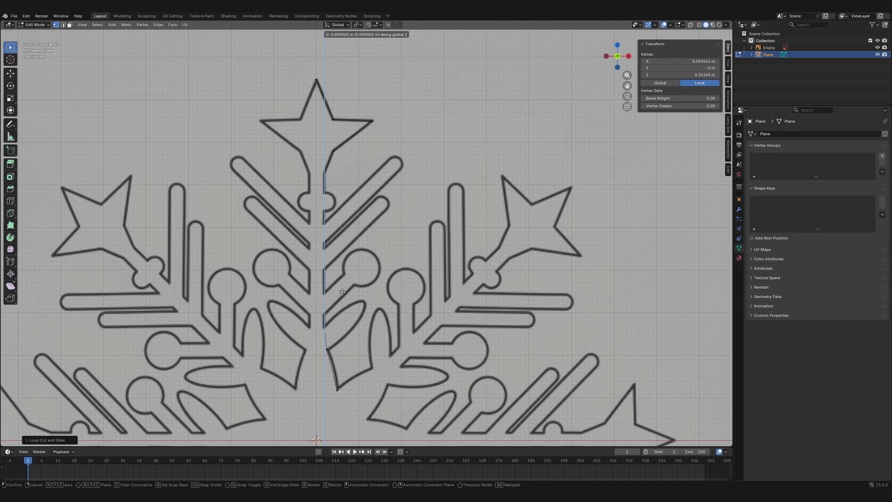
{"action": "left_click", "coordinate": [341, 291]}
Add a vertex near the stem edge's lower end and adjust it along Z to the upper joint of the leaf
{"action": "key", "text": "ctrl+r"}
{"action": "left_click", "coordinate": [323, 317]}
{"action": "right_click", "coordinate": [323, 316]}
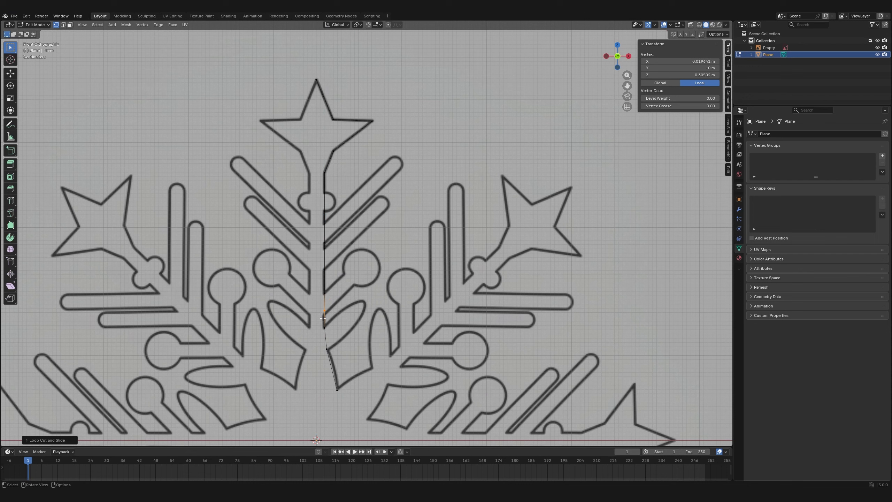
{"action": "key", "text": "g"}
{"action": "key", "text": "z"}
{"action": "left_click", "coordinate": [389, 310]}
Add a vertex on the right leaf's inner edge and move it onto the curve at about X 0.046 m, Z 0.176 m
{"action": "key", "text": "ctrl+r"}
{"action": "left_click", "coordinate": [338, 372]}
{"action": "right_click", "coordinate": [338, 372]}
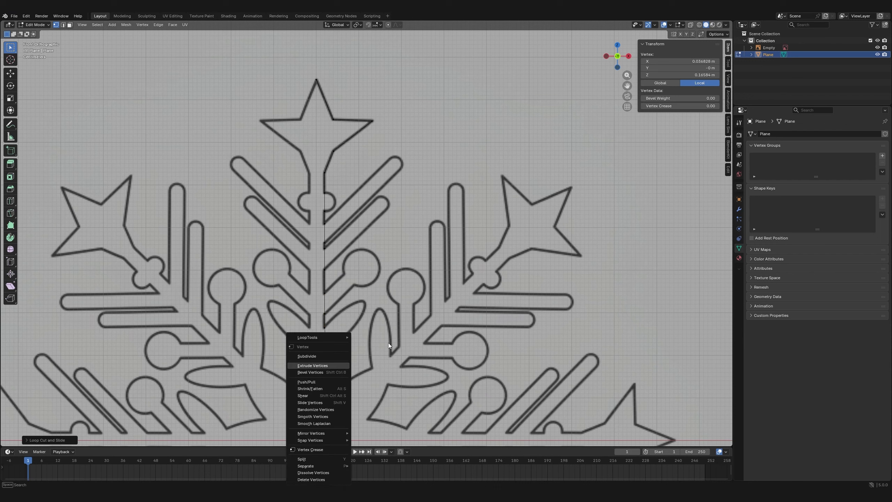
{"action": "key", "text": "g"}
{"action": "left_click", "coordinate": [356, 377]}
{"action": "key", "text": "ctrl+v"}
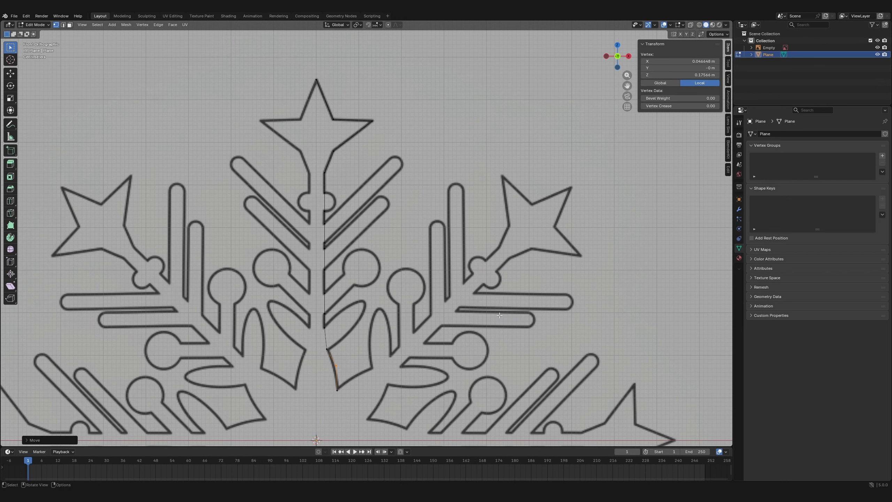
Bevel the selected vertex on the right leaf's inner edge with two segments to follow the curve
{"action": "key", "text": "ctrl+shift+b"}
{"action": "scroll", "coordinate": [460, 346], "scroll_direction": "up", "scroll_amount": 1}
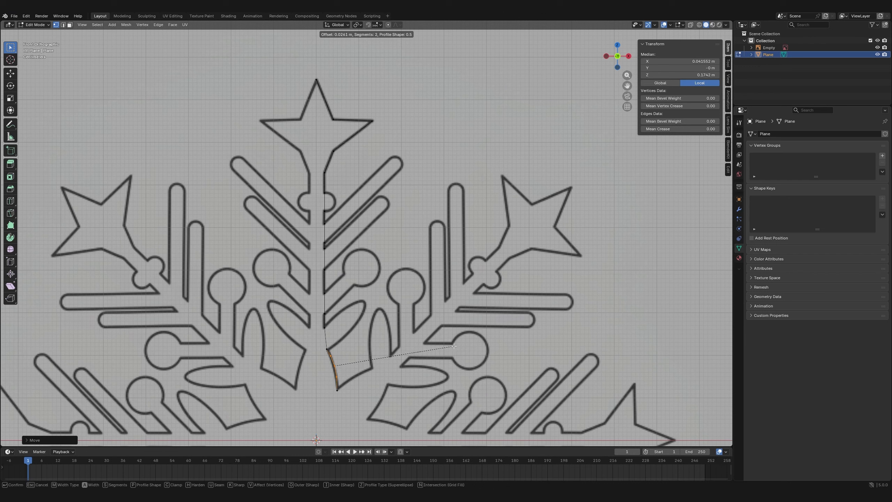
{"action": "left_click", "coordinate": [454, 346]}
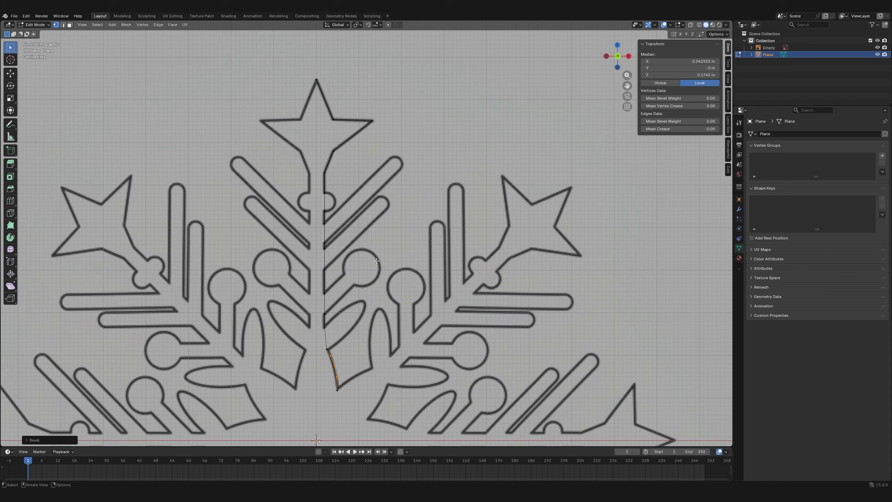
Add a Mirror modifier on the X axis to the mesh and enable Clipping
{"action": "left_click", "coordinate": [739, 209]}
{"action": "left_click", "coordinate": [802, 134]}
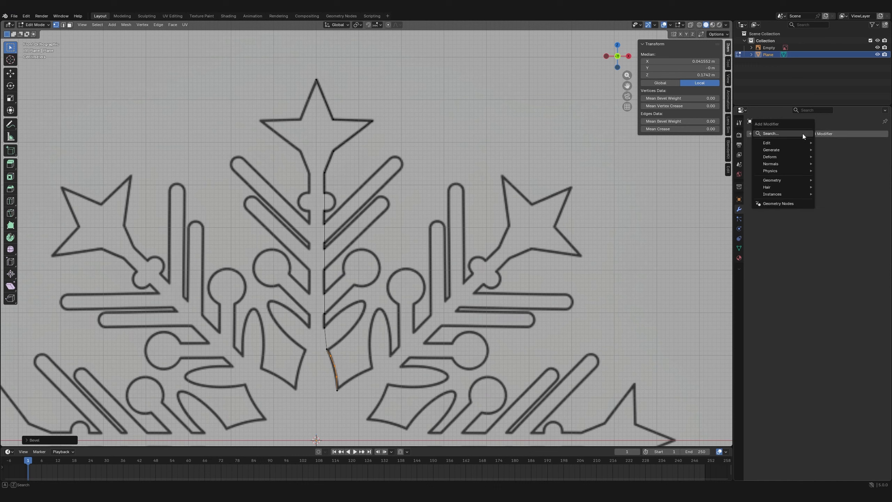
{"action": "mouse_move", "coordinate": [790, 144]}
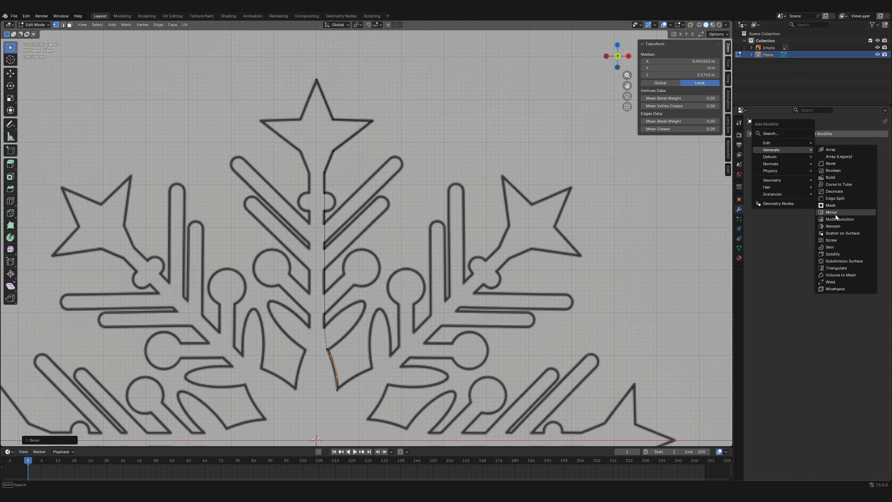
{"action": "left_click", "coordinate": [831, 212]}
{"action": "left_click", "coordinate": [813, 190]}
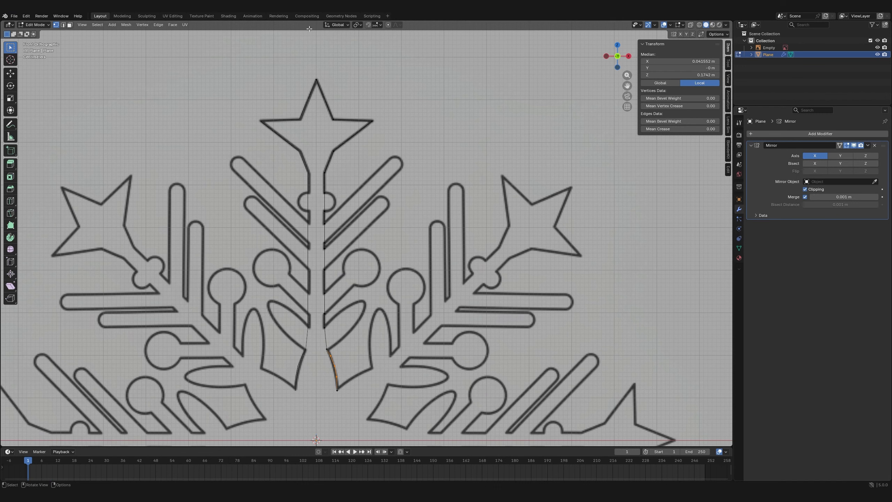
Move the star's tip vertex along X onto the mirror centre line
{"action": "left_click", "coordinate": [326, 78]}
{"action": "key", "text": "g"}
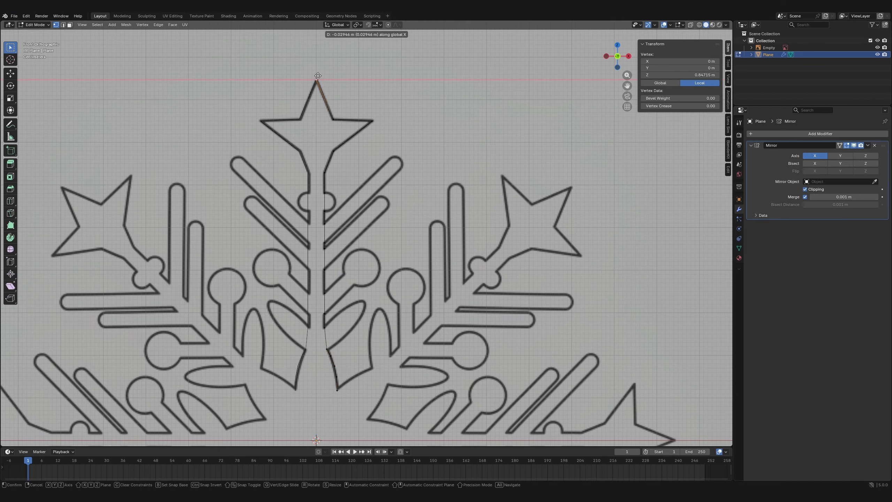
{"action": "left_click", "coordinate": [330, 78]}
Extrude the star's upper right inner corner vertex to about X 0.024 m, Z 0.711 m, and fill the right star point with a face
{"action": "left_click", "coordinate": [334, 120]}
{"action": "key", "text": "r"}
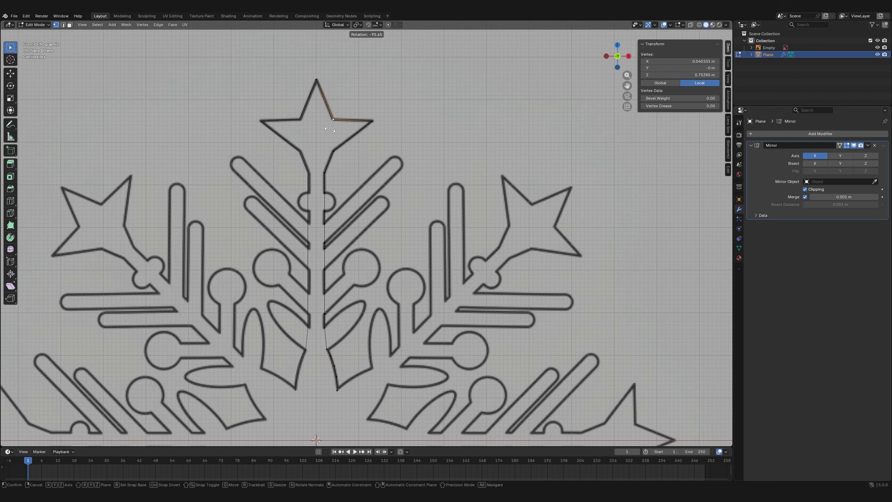
{"action": "key", "text": "Escape"}
{"action": "key", "text": "g"}
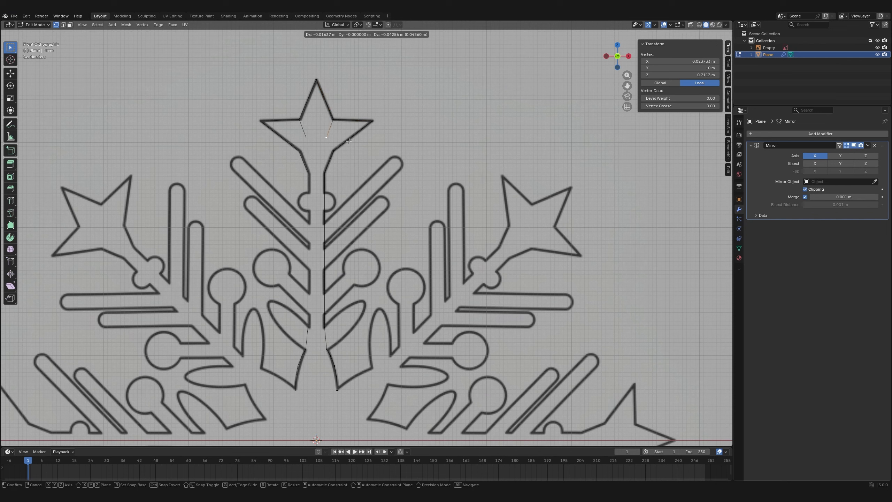
{"action": "left_click", "coordinate": [349, 141]}
{"action": "key", "text": "f"}
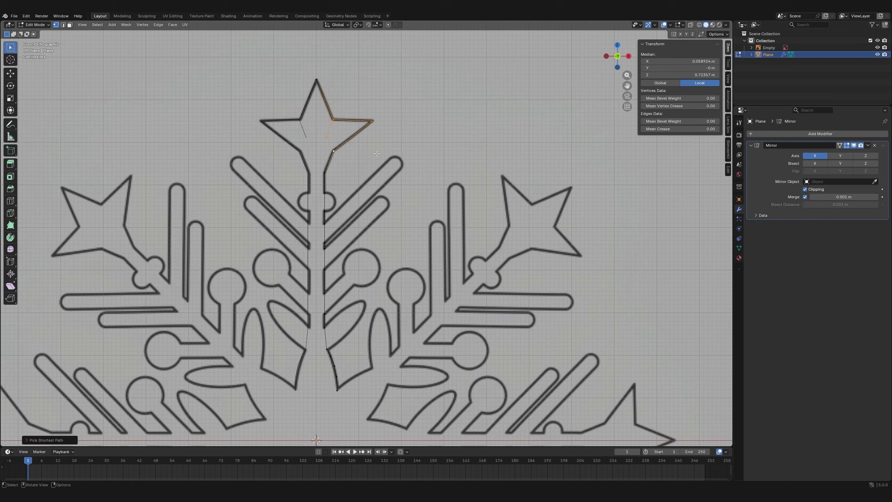
{"action": "left_click", "coordinate": [331, 142]}
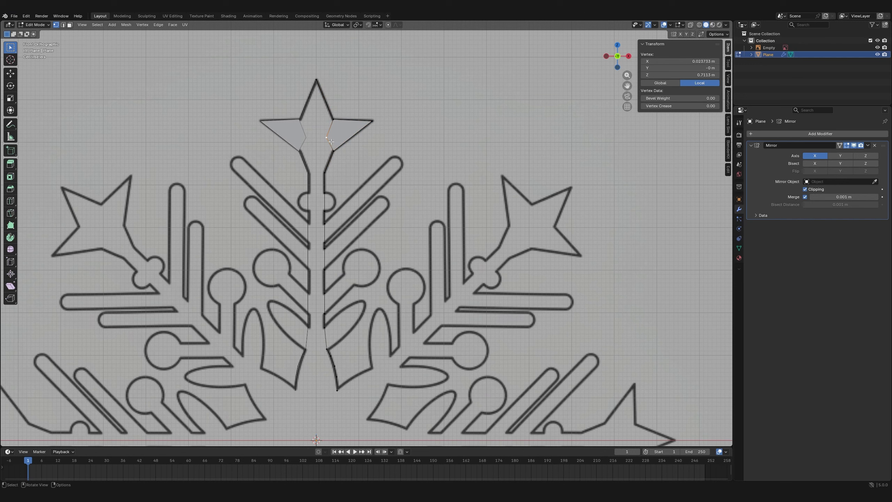
Extrude the star's new inner vertex along X to the centre line and fill the star's upper point with a face
{"action": "key", "text": "g"}
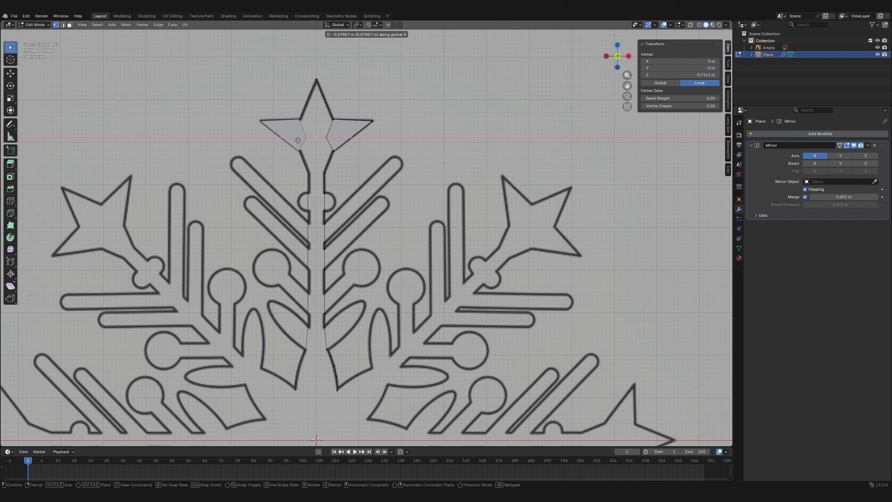
{"action": "left_click", "coordinate": [299, 141]}
{"action": "left_click", "coordinate": [317, 80]}
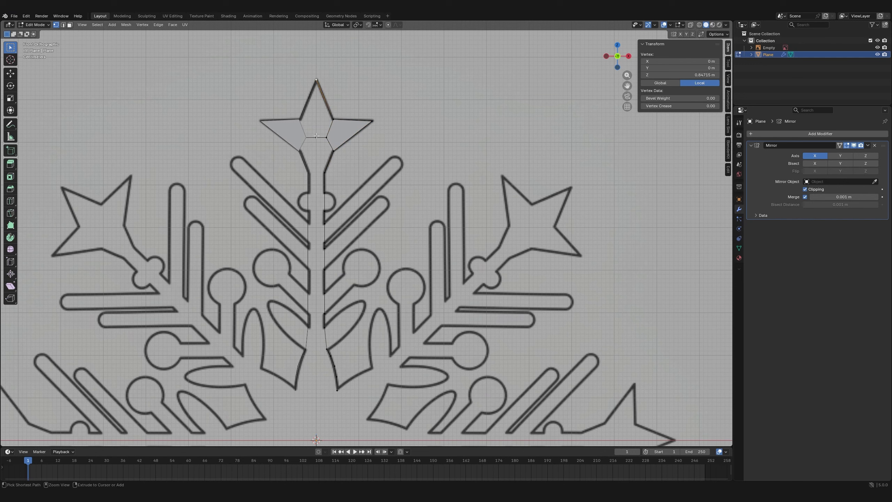
{"action": "left_click", "coordinate": [317, 136], "text": "ctrl"}
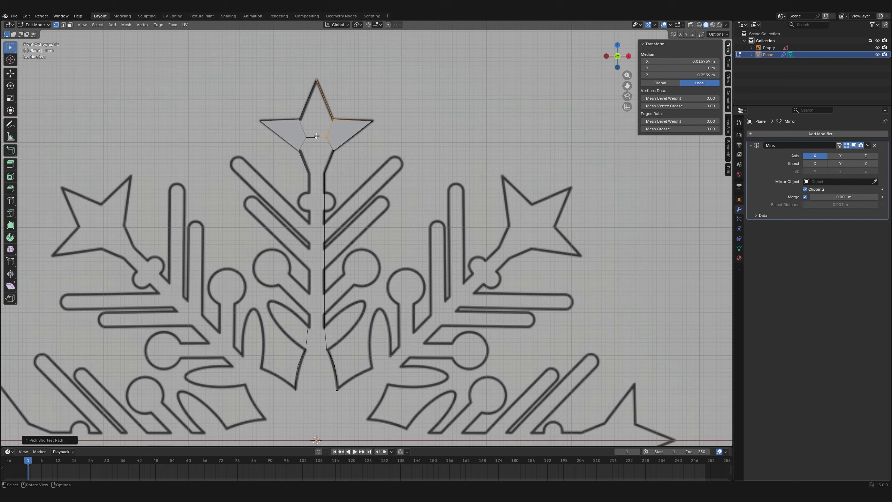
Extrude the right outline path from the star's lower corner to the leaf's bottom along X to the centre line
{"action": "left_click", "coordinate": [336, 150]}
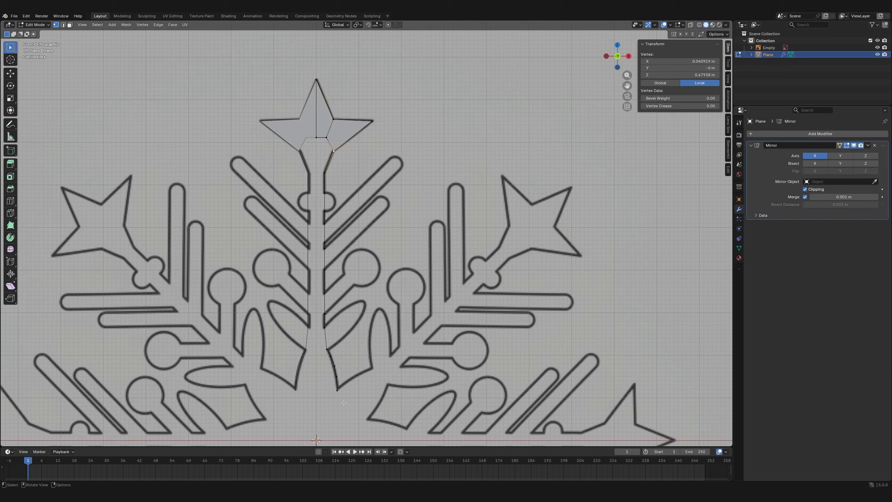
{"action": "left_click", "coordinate": [338, 385], "text": "ctrl"}
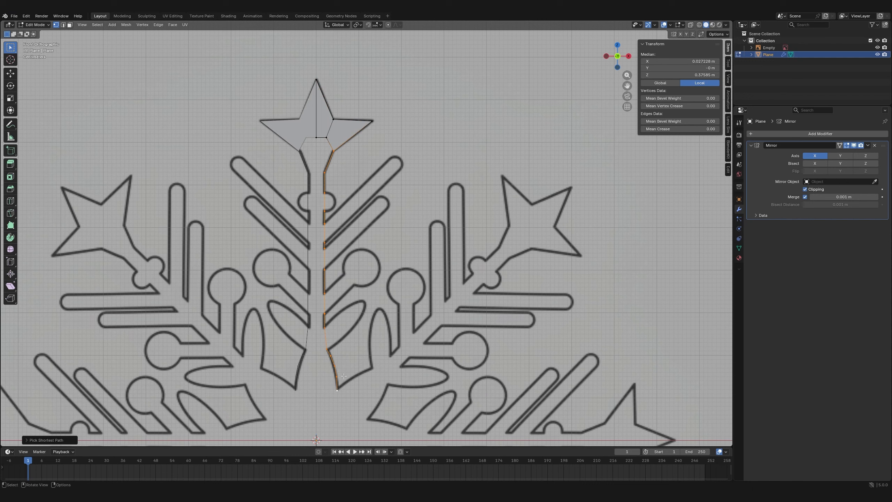
{"action": "key", "text": "g"}
{"action": "key", "text": "x"}
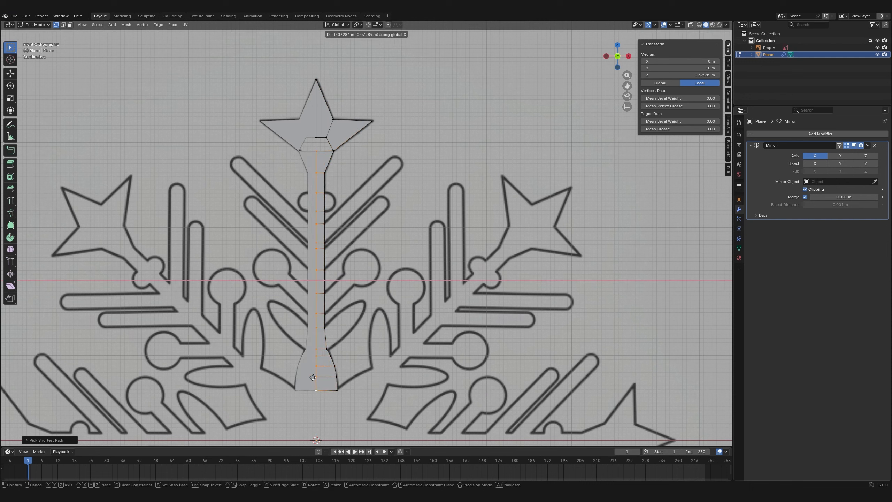
{"action": "left_click", "coordinate": [309, 376]}
Fill the gap between the star's faces and the stem's upper end with a face
{"action": "left_click", "coordinate": [316, 151]}
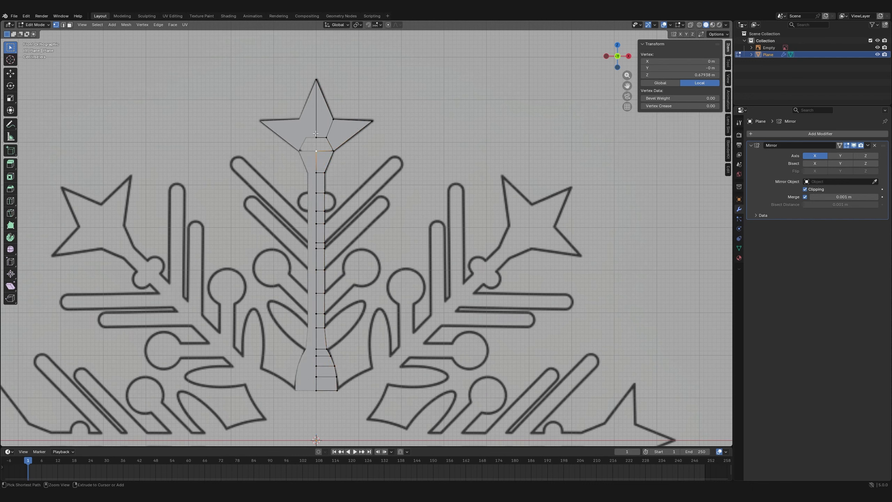
{"action": "left_click", "coordinate": [316, 134], "text": "ctrl"}
{"action": "key", "text": "f"}
Add a mesh circle with 10 vertices
{"action": "key", "text": "shift+a"}
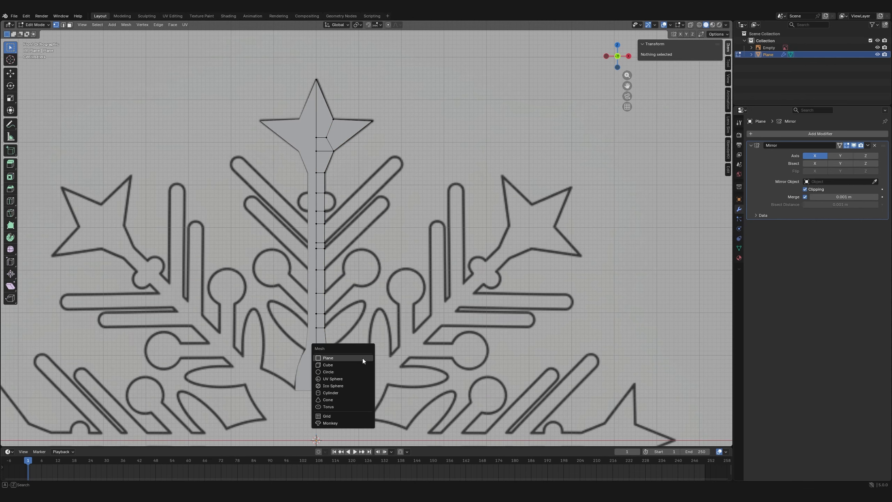
{"action": "left_click", "coordinate": [348, 371]}
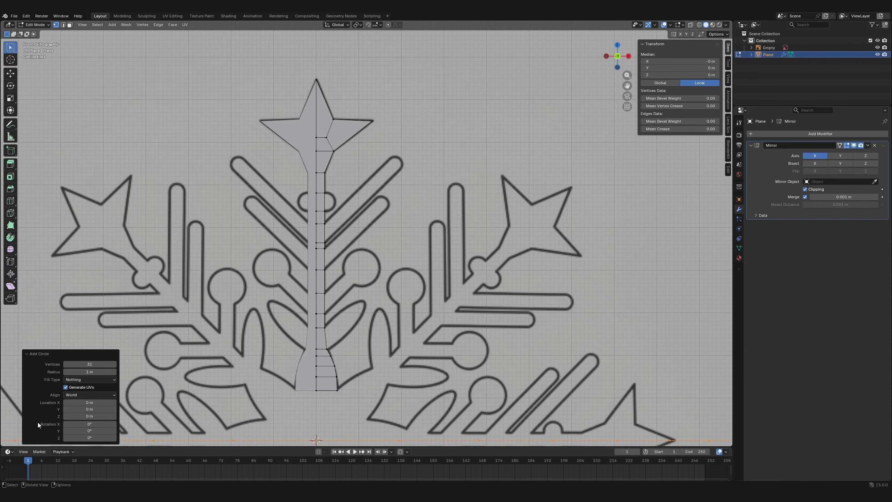
{"action": "left_click", "coordinate": [83, 365]}
{"action": "type", "text": "10"}
{"action": "key", "text": "Return"}
Rotate the circle 90° in the right view and scale it down to about 0.037 in the front view
{"action": "key", "text": "KP_3"}
{"action": "type", "text": "r90"}
{"action": "key", "text": "Return"}
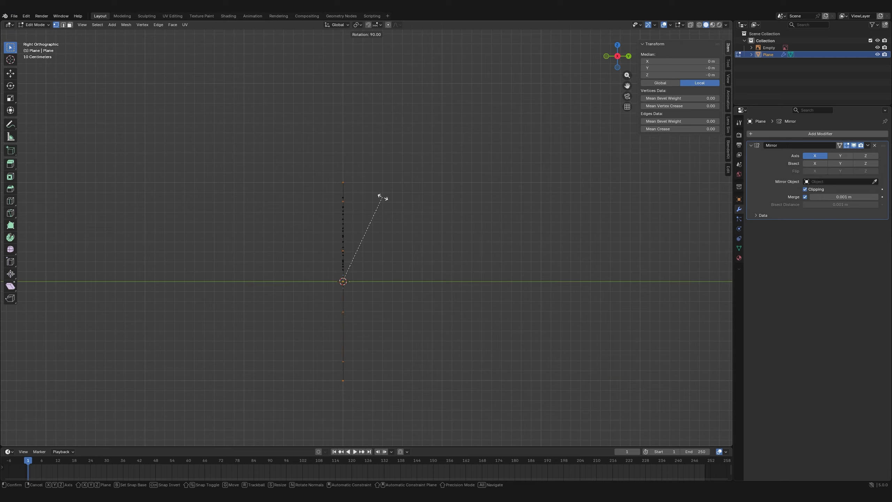
{"action": "key", "text": "KP_1"}
{"action": "key", "text": "s"}
{"action": "left_click", "coordinate": [346, 352]}
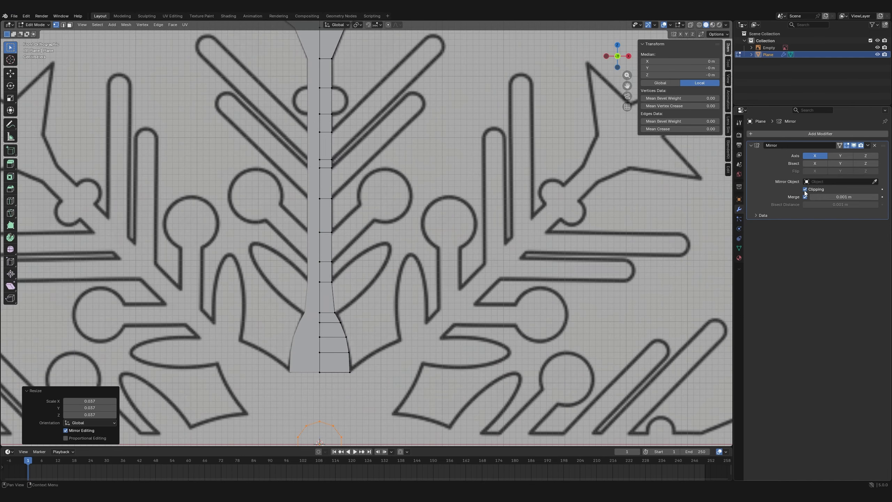
Turn off mirror clipping, move the circle onto the right ball at about X 0.106 m, Z 0.407 m, and turn clipping back on
{"action": "left_click", "coordinate": [805, 190]}
{"action": "key", "text": "g"}
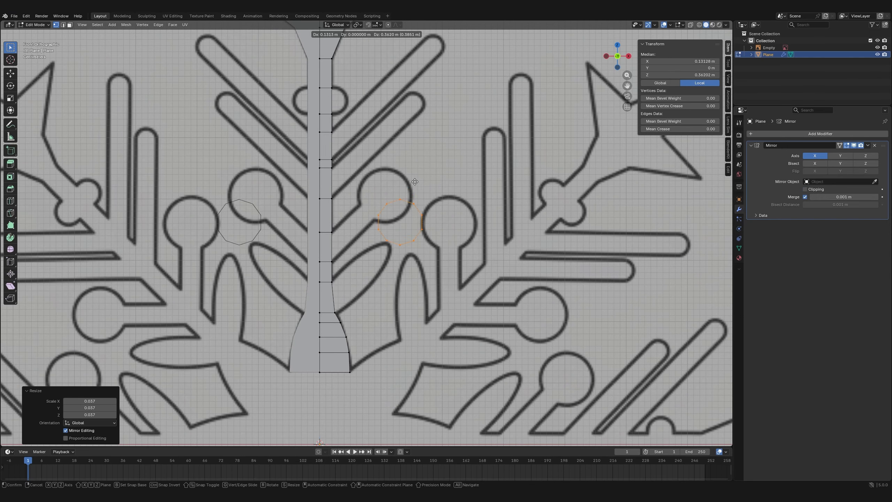
{"action": "left_click", "coordinate": [403, 154]}
{"action": "left_click", "coordinate": [805, 190]}
Scale the circle up to fit the outline of the right ball
{"action": "scroll", "coordinate": [479, 204], "scroll_direction": "up", "scroll_amount": 3}
{"action": "key", "text": "g"}
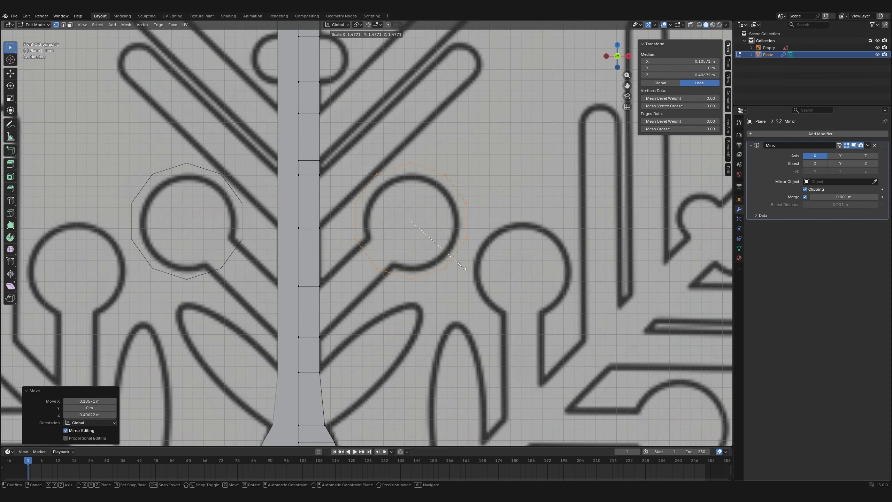
{"action": "scroll", "coordinate": [431, 218], "scroll_direction": "up", "scroll_amount": 1}
{"action": "left_click", "coordinate": [428, 215]}
Place smaller copies of the circle on the rounded tips of the lower and upper right branches
{"action": "key", "text": "s"}
{"action": "left_click", "coordinate": [445, 214]}
{"action": "key", "text": "g"}
{"action": "left_click", "coordinate": [458, 199]}
{"action": "middle_click_drag", "start_coordinate": [453, 193], "coordinate": [439, 256], "text": "shift"}
{"action": "key", "text": "shift+d"}
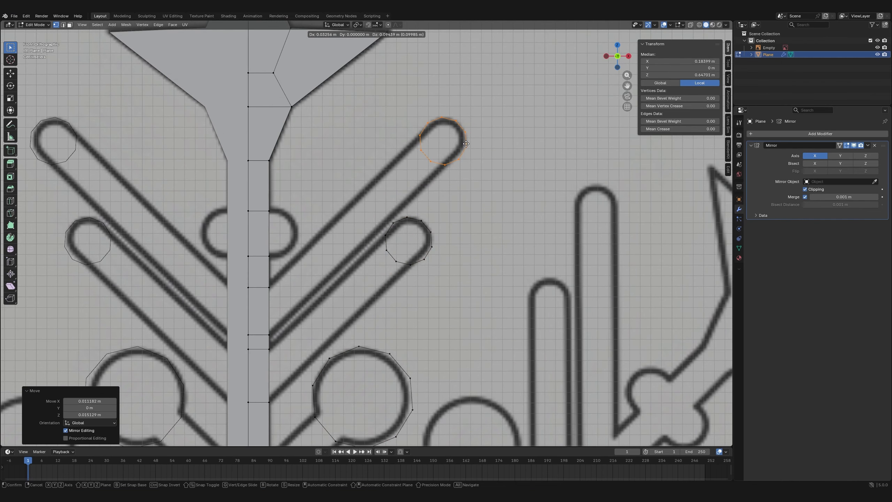
{"action": "left_click", "coordinate": [466, 144]}
Duplicate the small circle near the stem's small bump and delete the copy's left-side vertices to leave a half circle
{"action": "key", "text": "shift+d"}
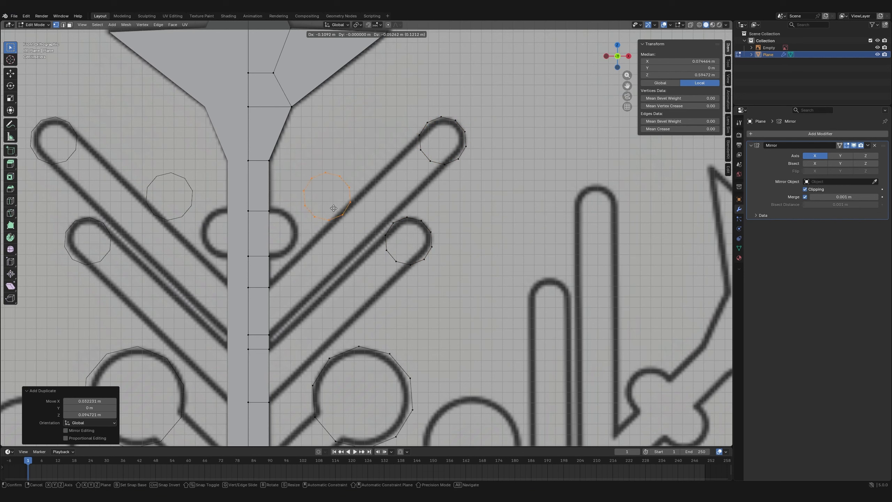
{"action": "left_click", "coordinate": [322, 226]}
{"action": "key", "text": "r"}
{"action": "left_click", "coordinate": [321, 226], "text": "ctrl"}
{"action": "left_click_drag", "start_coordinate": [315, 182], "coordinate": [289, 251]}
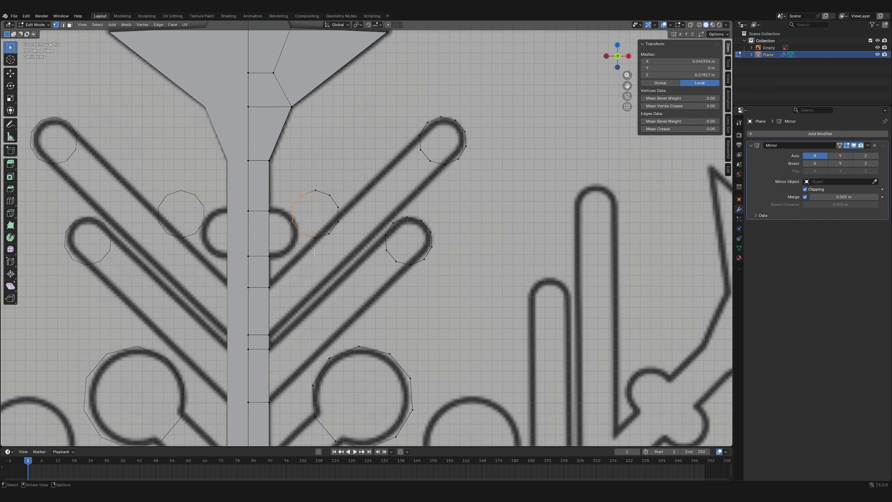
{"action": "key", "text": "x"}
{"action": "left_click", "coordinate": [309, 198]}
Move the half circle onto the small bump on the right side of the stem
{"action": "key", "text": "l"}
{"action": "key", "text": "g"}
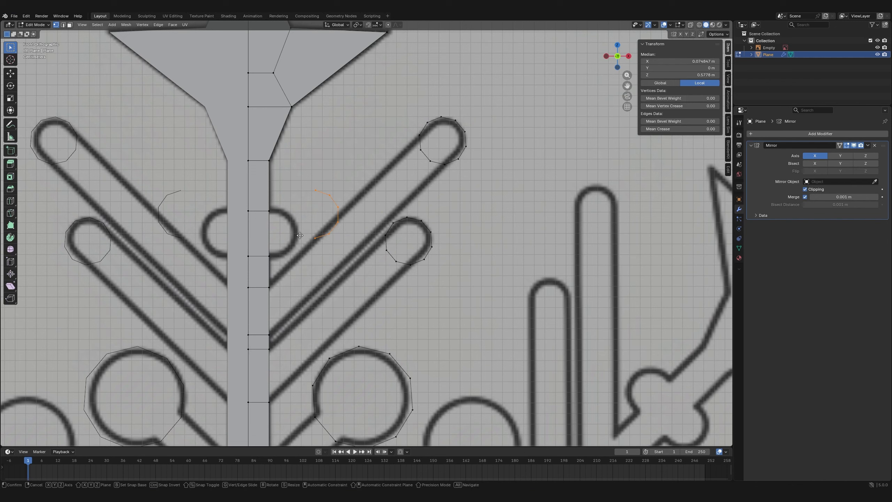
{"action": "left_click", "coordinate": [258, 255]}
Delete the inner vertices of the circles on both right branch tips
{"action": "left_click_drag", "start_coordinate": [383, 245], "coordinate": [403, 262]}
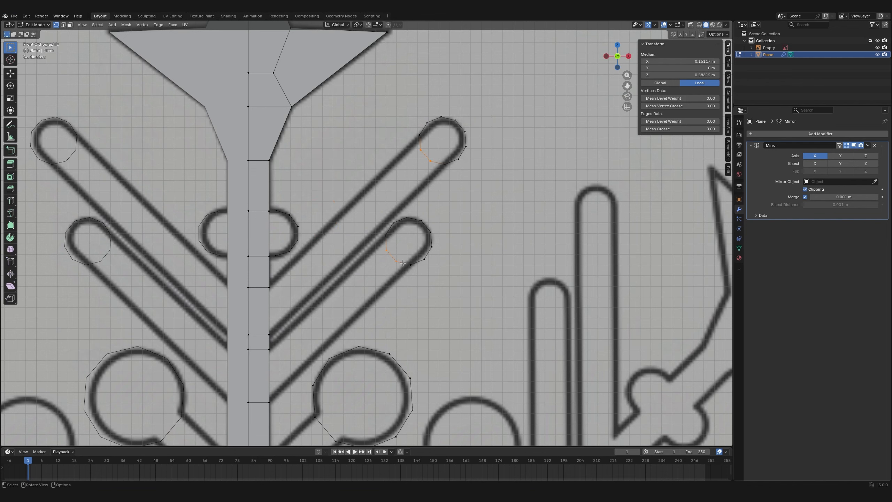
{"action": "key", "text": "x"}
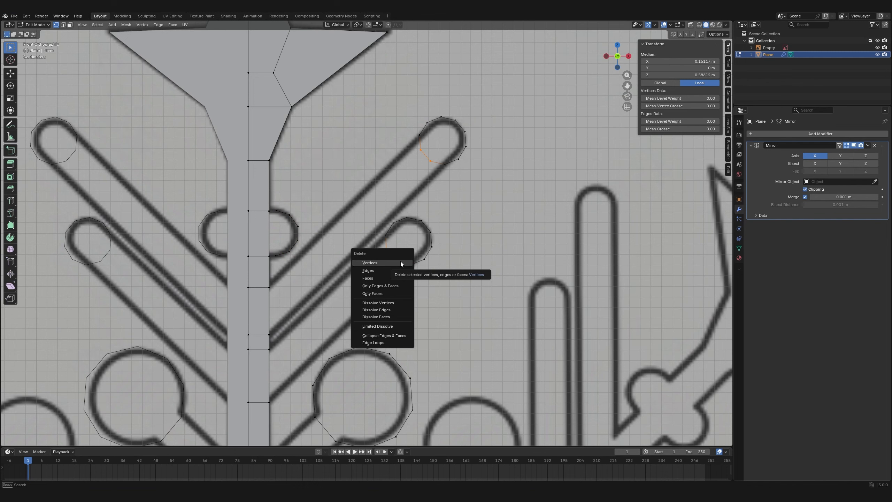
{"action": "left_click", "coordinate": [400, 260]}
Connect the ends of the bump's half circle to the adjacent stem vertices
{"action": "left_click", "coordinate": [270, 216]}
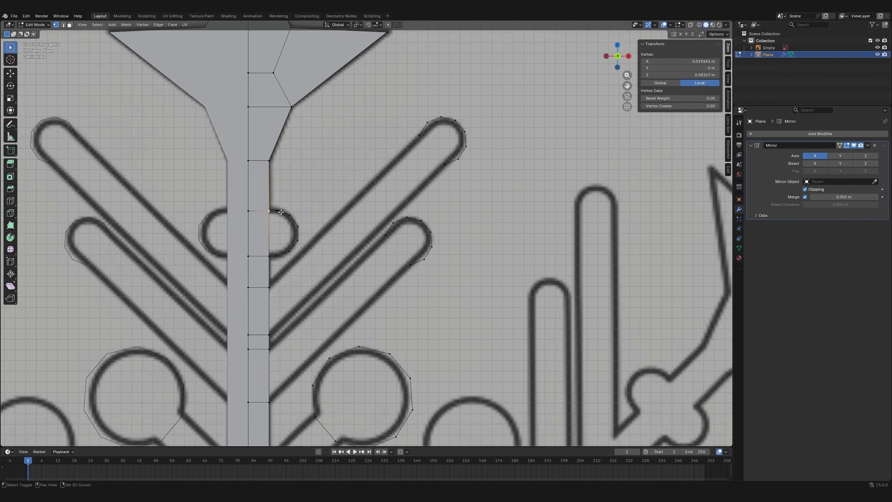
{"action": "left_click", "coordinate": [277, 256]}
{"action": "left_click", "coordinate": [273, 256], "text": "shift"}
Trim the arcs on both right branch tips by deleting their open end vertices
{"action": "left_click", "coordinate": [270, 286]}
{"action": "left_click_drag", "start_coordinate": [407, 126], "coordinate": [449, 189]}
{"action": "left_click_drag", "start_coordinate": [380, 229], "coordinate": [416, 276], "text": "shift"}
{"action": "key", "text": "x"}
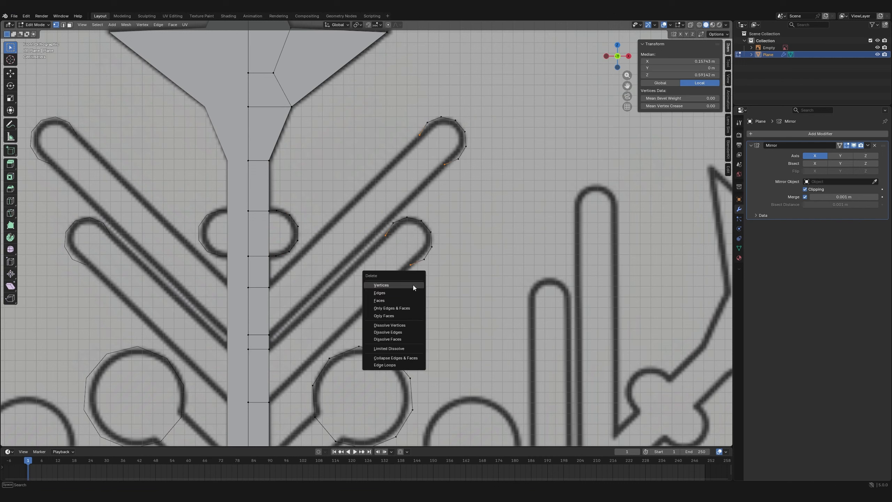
{"action": "left_click", "coordinate": [413, 285]}
Connect both ends of the upper right branch's tip arc to their joint vertices on the stem with edges
{"action": "left_click", "coordinate": [429, 130]}
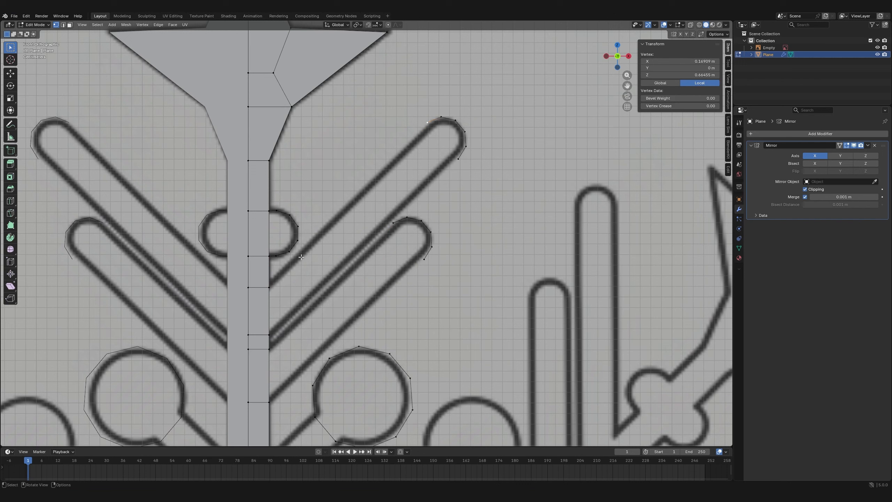
{"action": "left_click", "coordinate": [269, 287], "text": "shift"}
{"action": "key", "text": "f"}
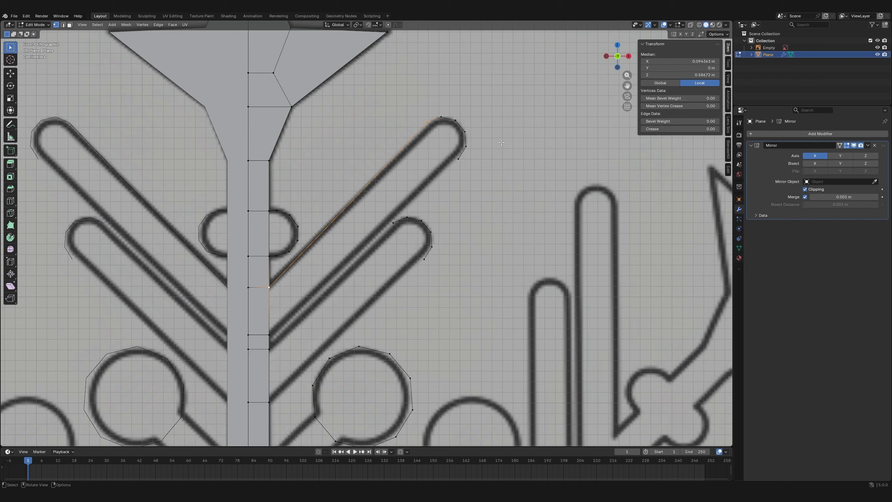
{"action": "left_click", "coordinate": [459, 158]}
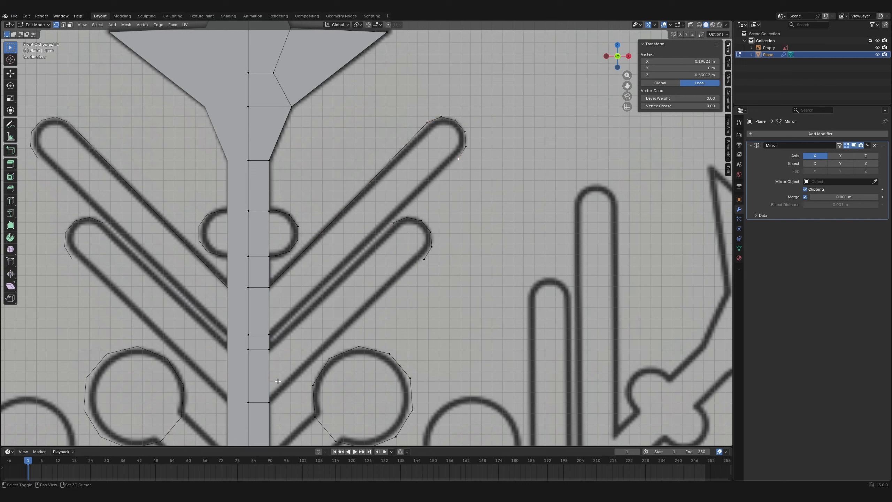
{"action": "left_click", "coordinate": [269, 335], "text": "shift"}
{"action": "key", "text": "f"}
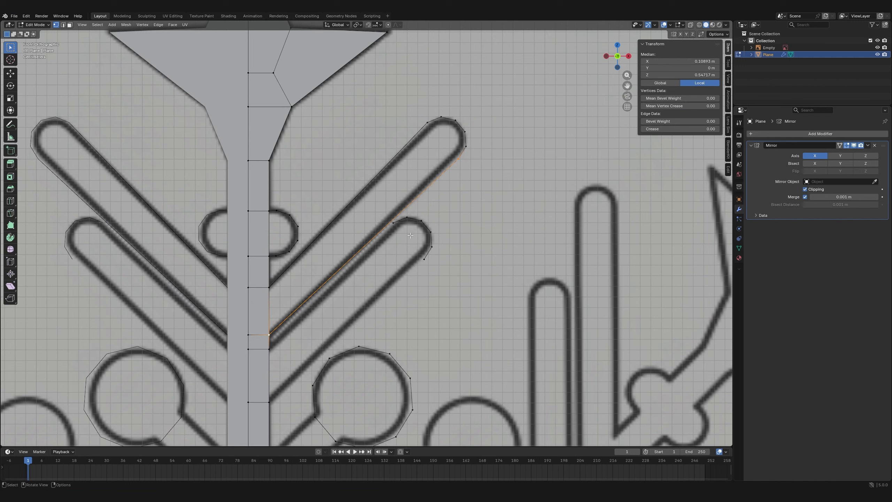
Connect both ends of the lower right branch's tip arc to their joint vertices on the stem with edges
{"action": "left_click", "coordinate": [393, 225]}
{"action": "left_click", "coordinate": [270, 349], "text": "shift"}
{"action": "key", "text": "f"}
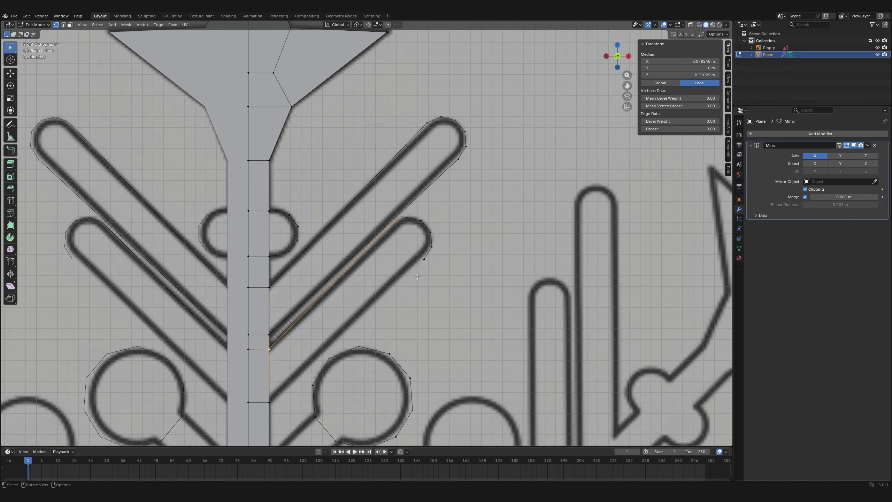
{"action": "left_click", "coordinate": [426, 258]}
{"action": "left_click", "coordinate": [269, 402], "text": "shift"}
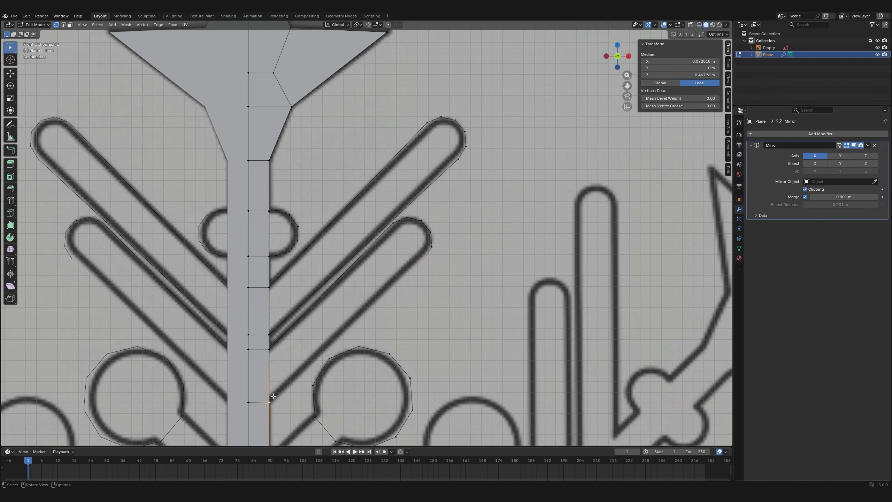
{"action": "key", "text": "f"}
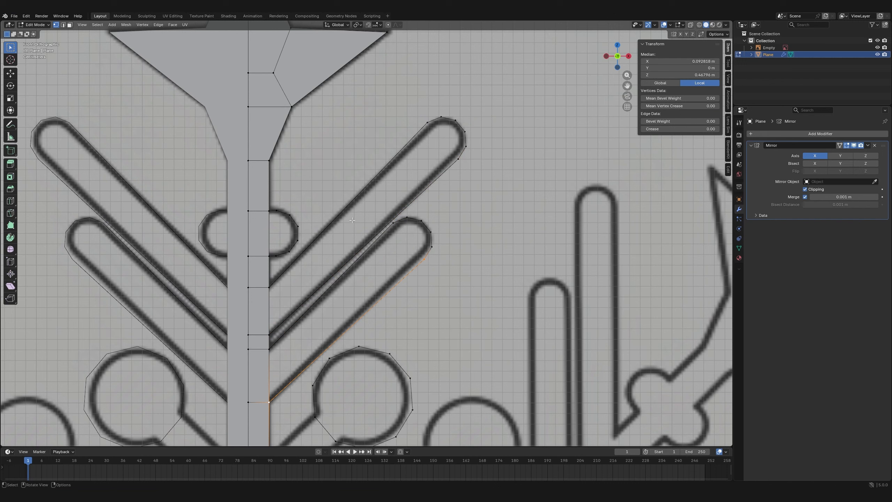
Scale the outline of the small bump beside the stem to about 0.98 to fit the reference
{"action": "left_click_drag", "start_coordinate": [315, 198], "coordinate": [275, 259]}
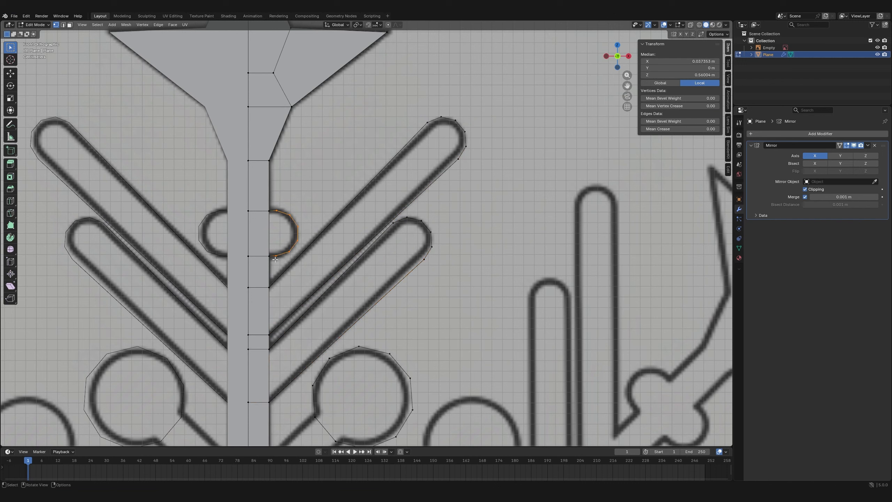
{"action": "key", "text": "s"}
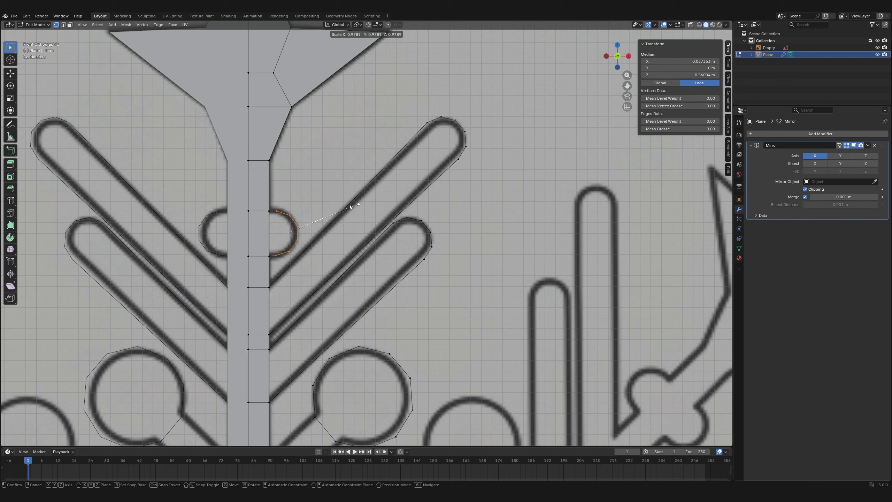
{"action": "left_click", "coordinate": [355, 206]}
Fill the small bump beside the stem with faces from the stem out to its rounded end
{"action": "left_click", "coordinate": [270, 211]}
{"action": "left_click", "coordinate": [270, 256], "text": "shift"}
{"action": "left_click", "coordinate": [277, 212], "text": "shift"}
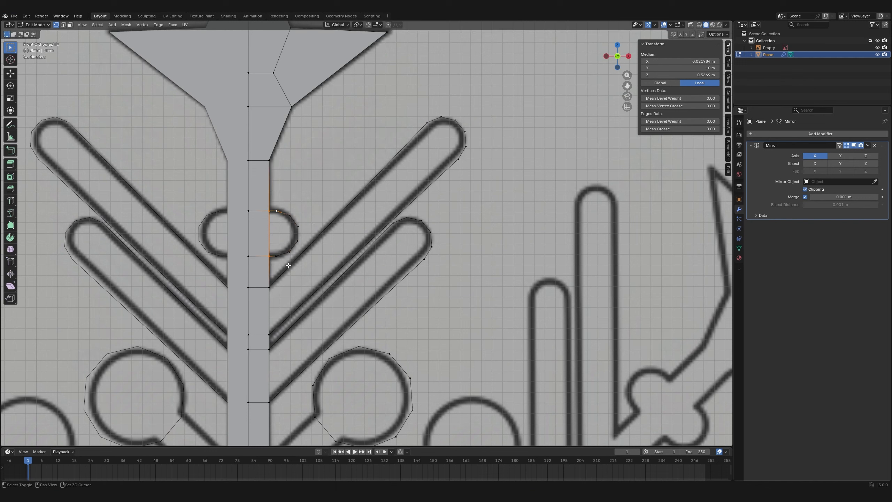
{"action": "left_click", "coordinate": [276, 258], "text": "shift"}
{"action": "key", "text": "f"}
{"action": "left_click", "coordinate": [276, 257]}
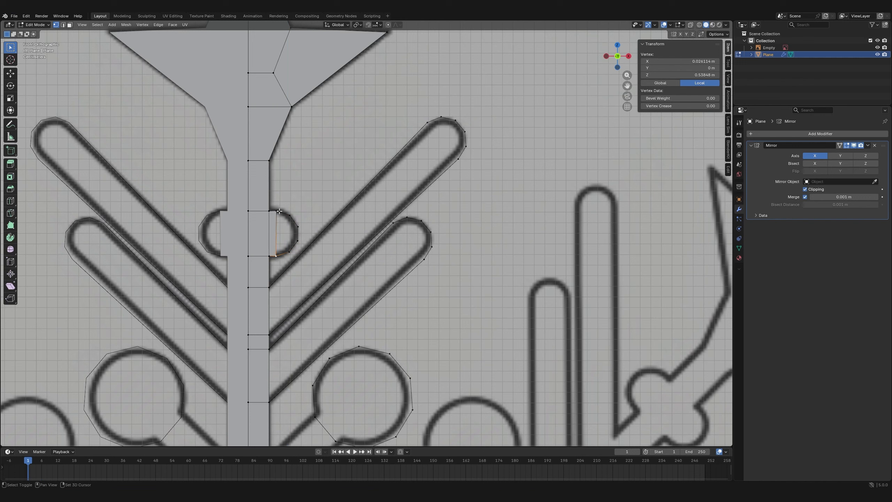
{"action": "left_click", "coordinate": [277, 211], "text": "shift"}
{"action": "key", "text": "f"}
{"action": "key", "text": "f"}
Fill the upper right branch with faces, from its rounded tip down to the stem
{"action": "left_click", "coordinate": [456, 121]}
{"action": "left_click", "coordinate": [467, 132], "text": "shift"}
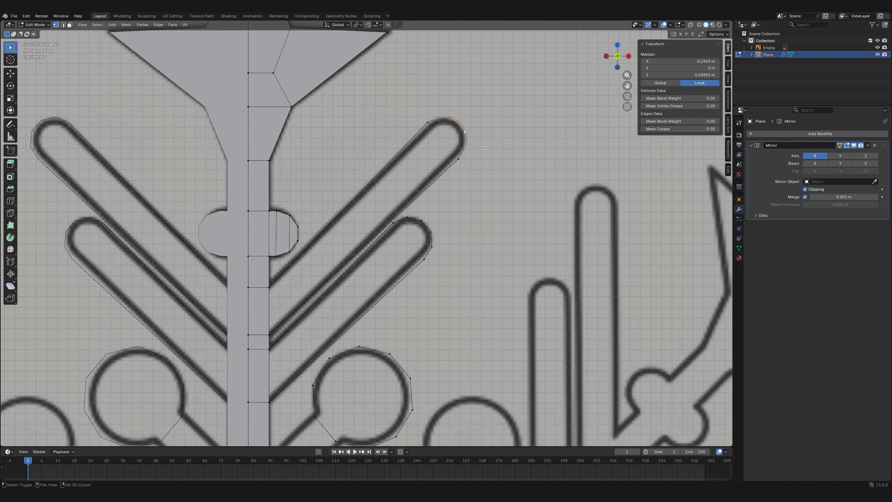
{"action": "key", "text": "f"}
{"action": "left_click", "coordinate": [465, 144]}
{"action": "key", "text": "f"}
{"action": "key", "text": "f"}
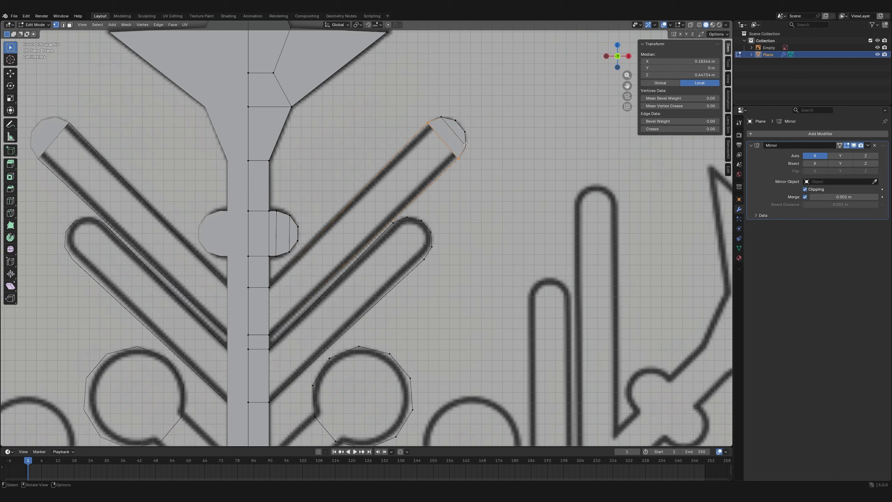
Fill the lower right branch with faces, from its rounded tip down to the stem
{"action": "left_click", "coordinate": [439, 234]}
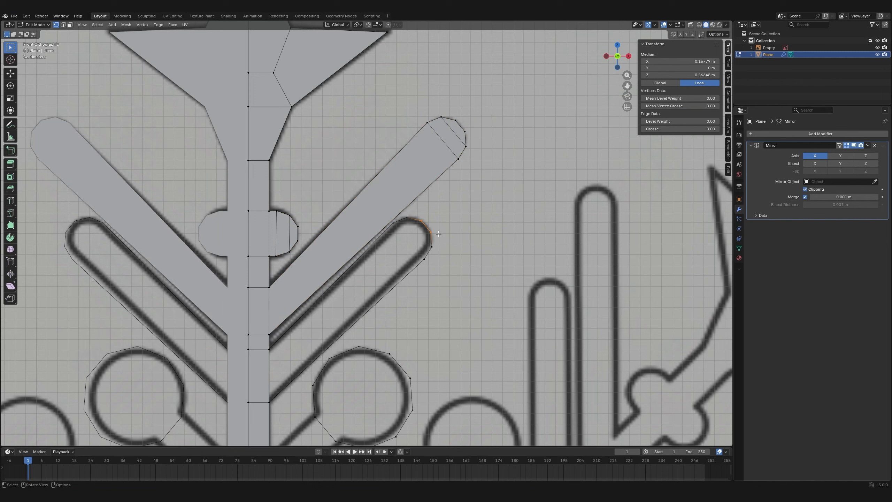
{"action": "left_click", "coordinate": [407, 218], "text": "shift"}
{"action": "key", "text": "f"}
{"action": "left_click", "coordinate": [430, 245]}
{"action": "key", "text": "f"}
{"action": "key", "text": "f"}
Fill the neck between the right ball and the stem with a face
{"action": "middle_click_drag", "start_coordinate": [431, 244], "coordinate": [403, 118], "text": "shift"}
{"action": "left_click", "coordinate": [246, 333]}
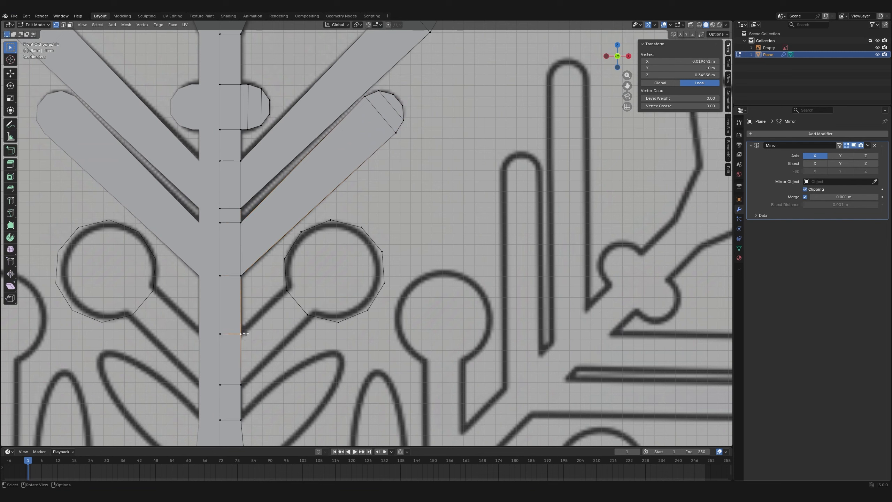
{"action": "left_click", "coordinate": [286, 291], "text": "shift"}
{"action": "left_click", "coordinate": [307, 314], "text": "shift"}
{"action": "left_click", "coordinate": [241, 386], "text": "shift"}
{"action": "key", "text": "f"}
Fill the right ball with a ring of faces extruded inward from its outline and close the gaps in its centre
{"action": "left_click", "coordinate": [304, 232], "text": "alt"}
{"action": "key", "text": "e"}
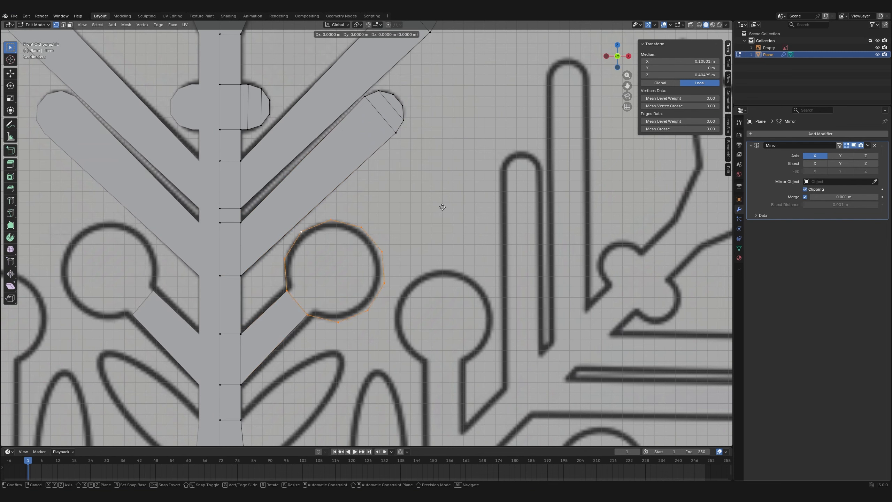
{"action": "key", "text": "s"}
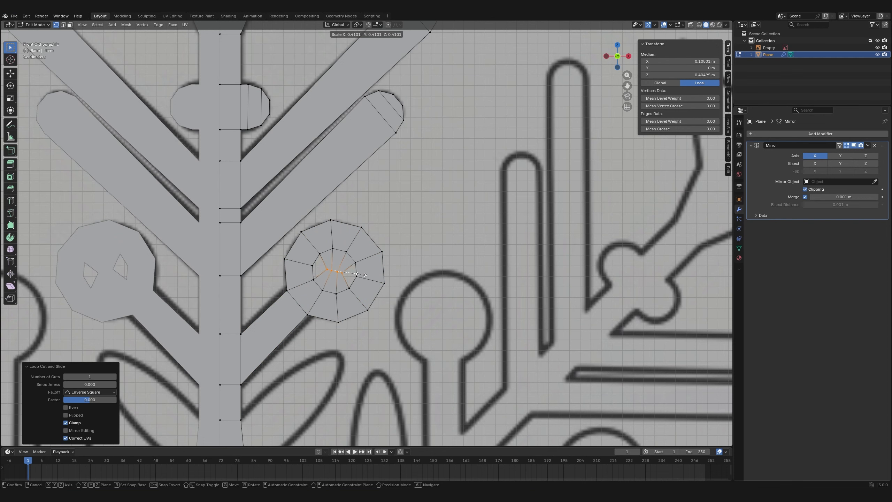
{"action": "left_click", "coordinate": [364, 274]}
{"action": "left_click", "coordinate": [322, 260], "text": "alt"}
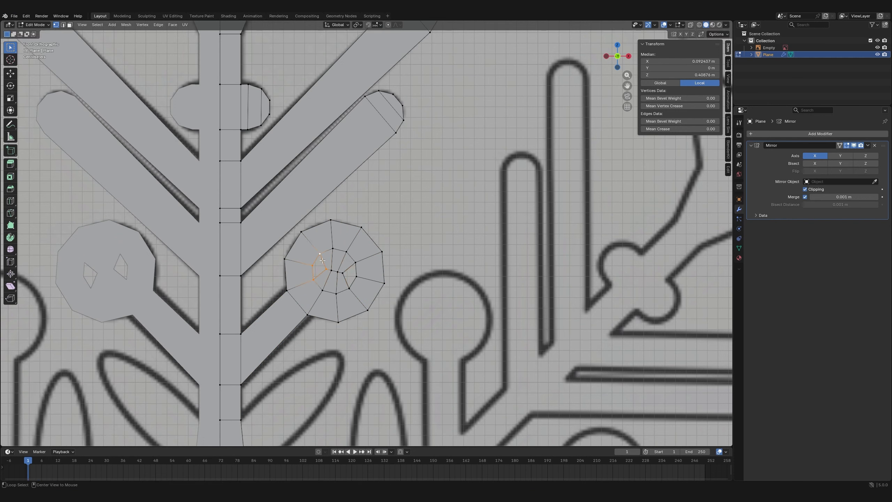
{"action": "left_click", "coordinate": [360, 271], "text": "alt"}
{"action": "left_click", "coordinate": [409, 238]}
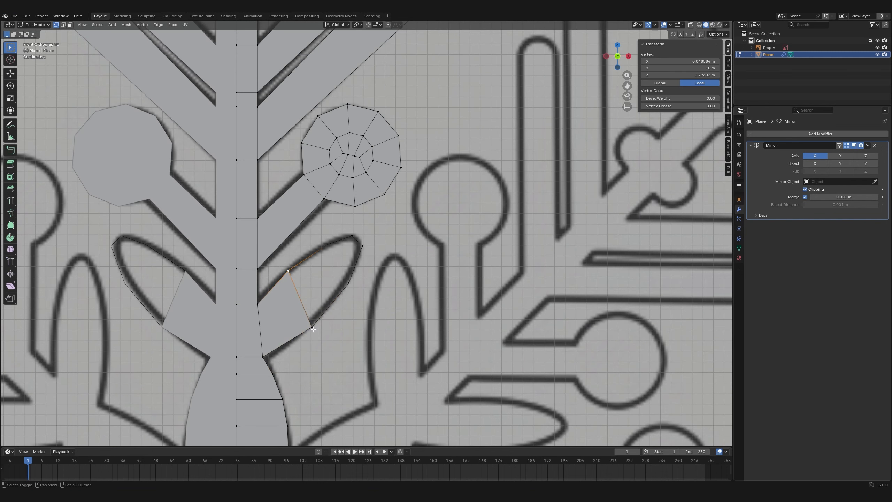
Fill the right leaf with faces up to its tip
{"action": "left_click", "coordinate": [313, 328], "text": "ctrl"}
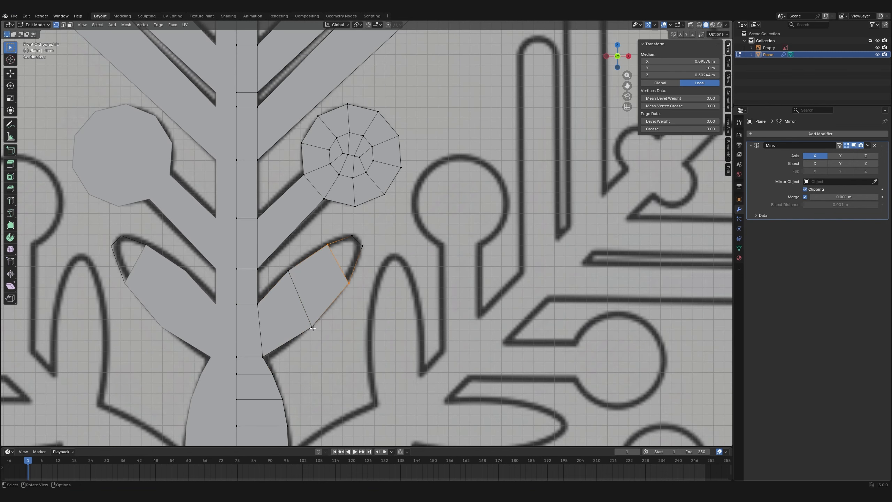
{"action": "key", "text": "f"}
Display face orientation and flip the normals of all faces except the lower branch's tip and the three faces above the base
{"action": "scroll", "coordinate": [374, 322], "scroll_direction": "down", "scroll_amount": 3}
{"action": "left_click", "coordinate": [670, 25]}
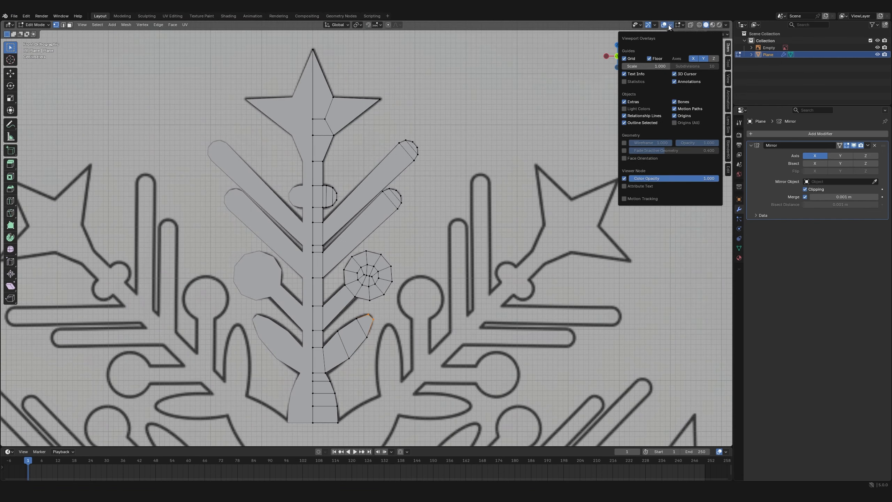
{"action": "left_click", "coordinate": [624, 158]}
{"action": "key", "text": "3"}
{"action": "left_click", "coordinate": [396, 199]}
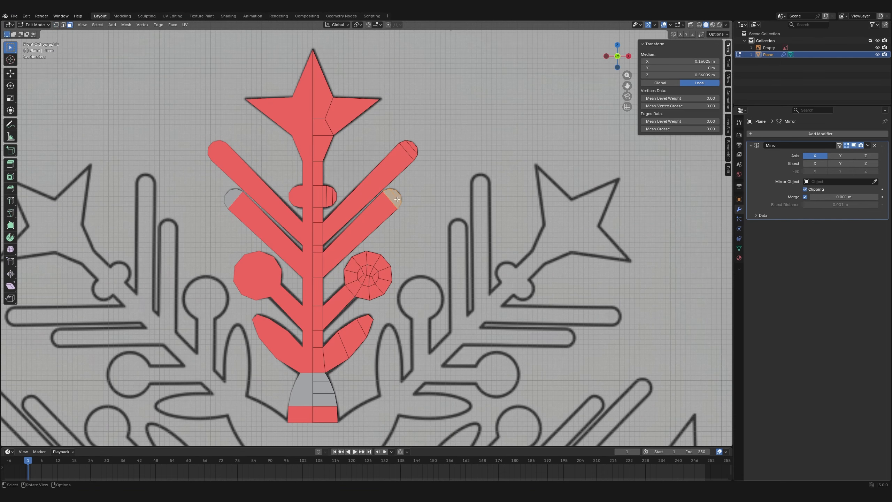
{"action": "left_click", "coordinate": [324, 399], "text": "shift"}
{"action": "left_click", "coordinate": [323, 387], "text": "shift"}
{"action": "left_click", "coordinate": [325, 377], "text": "shift"}
{"action": "key", "text": "ctrl+i"}
{"action": "key", "text": "alt+n"}
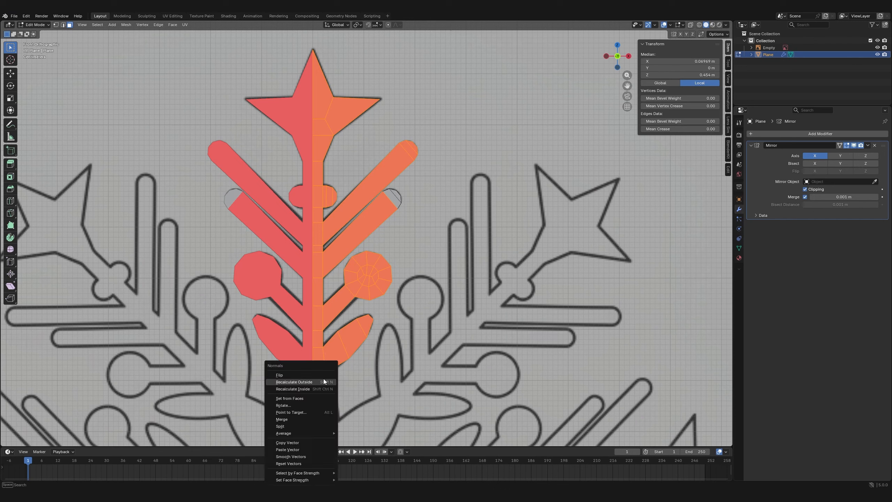
{"action": "key", "text": "alt+n"}
{"action": "left_click", "coordinate": [361, 147]}
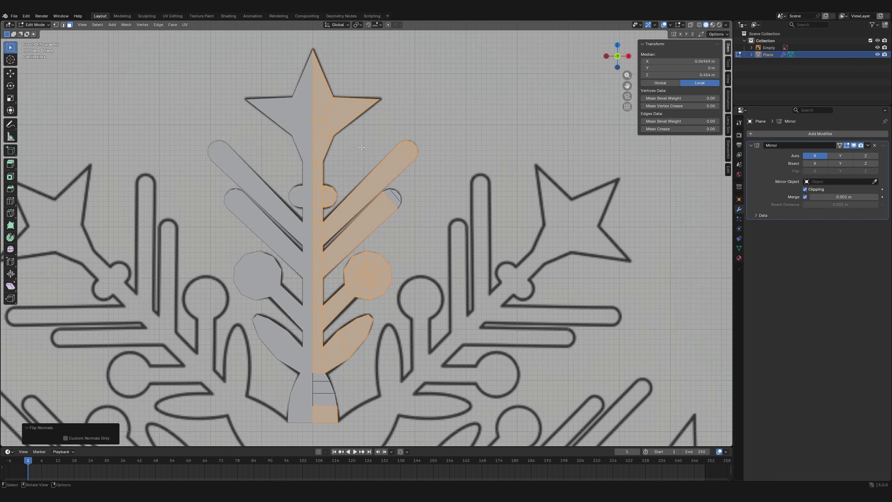
Apply the Mirror modifier in Object Mode and add a Subdivision modifier with viewport level 3
{"action": "left_click", "coordinate": [426, 316]}
{"action": "key", "text": "Tab"}
{"action": "left_click", "coordinate": [867, 145]}
{"action": "left_click", "coordinate": [846, 153]}
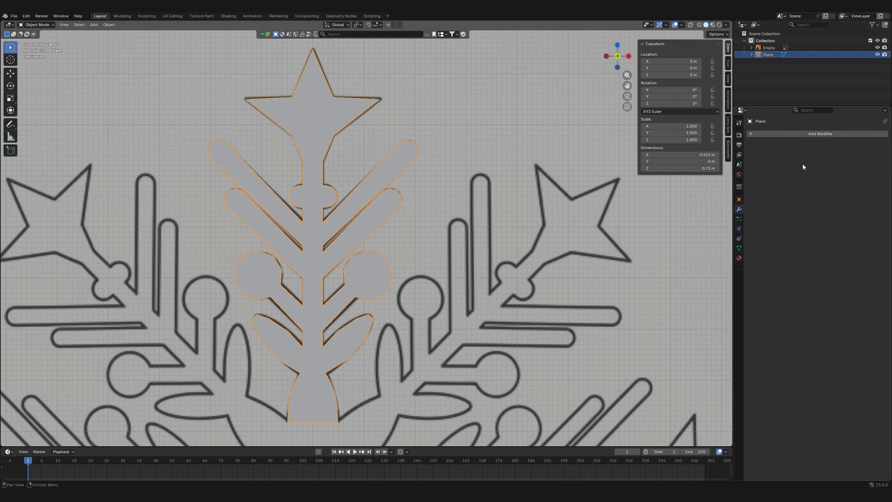
{"action": "key", "text": "ctrl+3"}
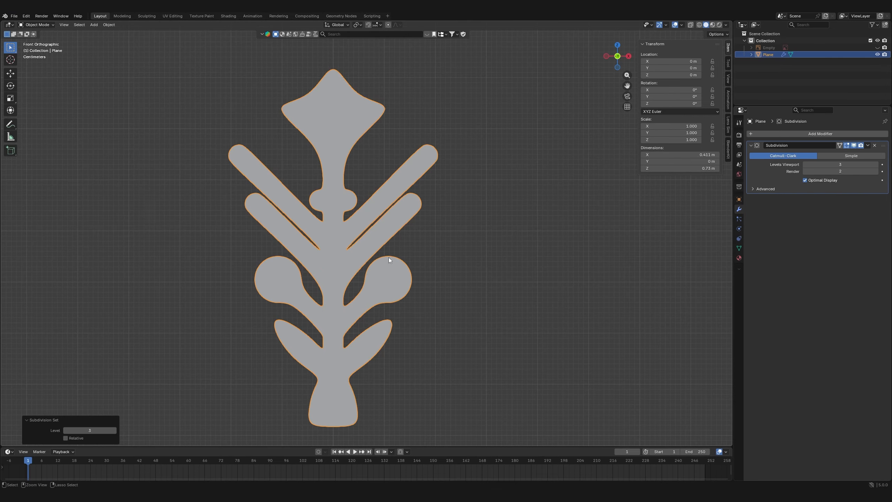
Add an edge loop through the star near its outer points to sharpen them
{"action": "key", "text": "Tab"}
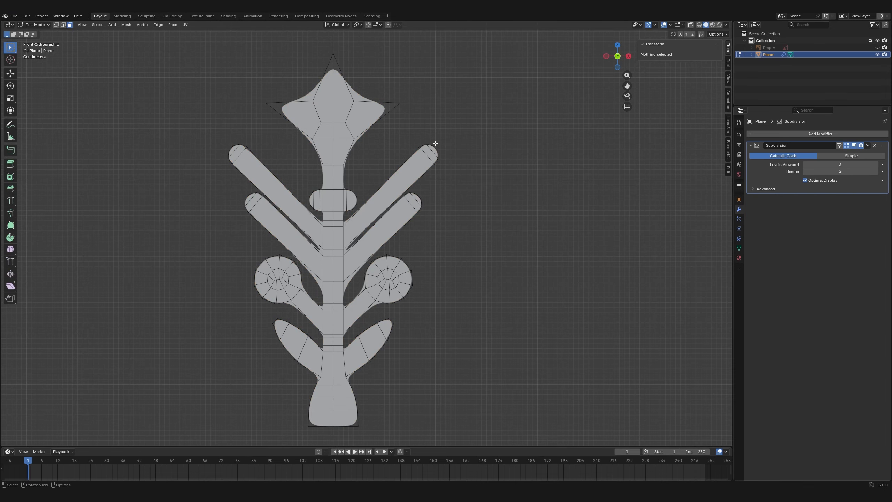
{"action": "key", "text": "ctrl+r"}
{"action": "left_click", "coordinate": [359, 141]}
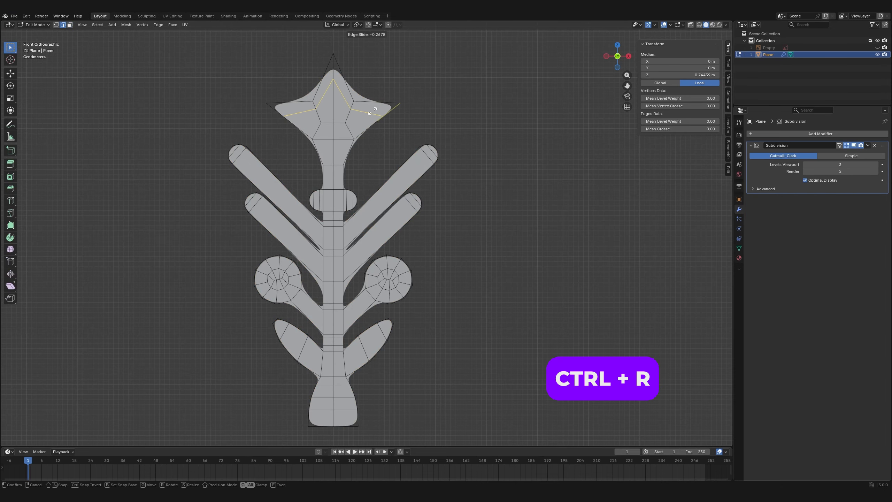
Bevel the arm's vertical centre edge loop with one segment and an offset of about 0.005 m
{"action": "right_click", "coordinate": [335, 95]}
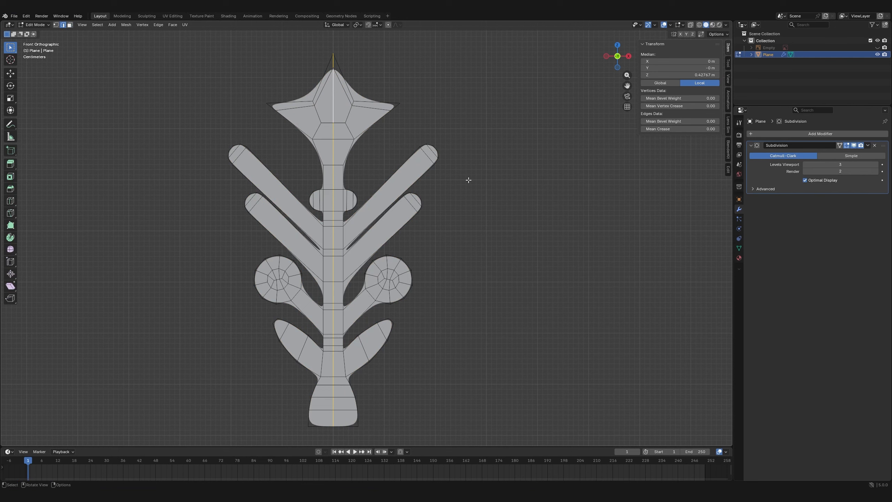
{"action": "key", "text": "ctrl+b"}
{"action": "scroll", "coordinate": [432, 191], "scroll_direction": "up", "scroll_amount": 1}
{"action": "scroll", "coordinate": [432, 191], "scroll_direction": "down", "scroll_amount": 1}
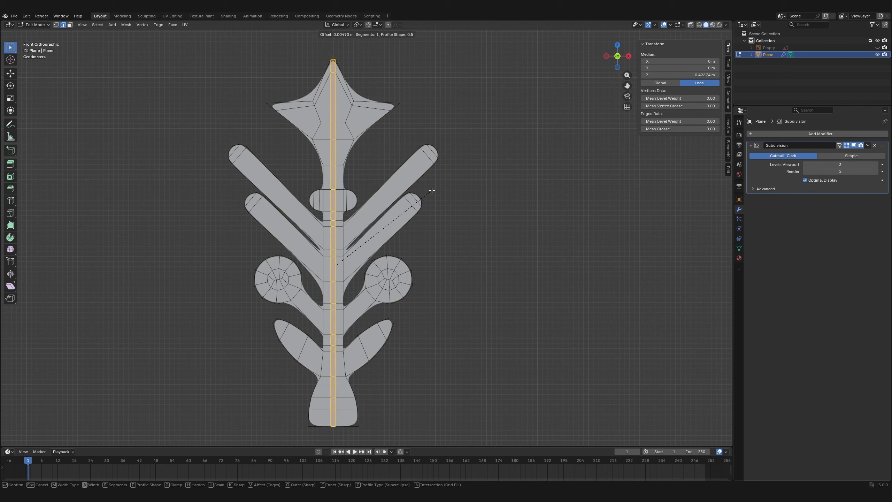
{"action": "left_click", "coordinate": [432, 191]}
Add edge loops across both ball necks near the balls and across the main stem near the branch joints
{"action": "key", "text": "ctrl+r"}
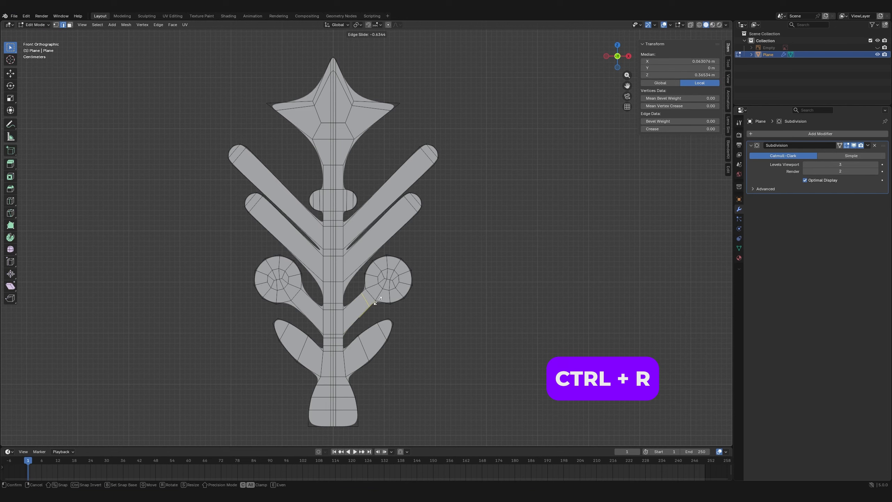
{"action": "left_click", "coordinate": [302, 296]}
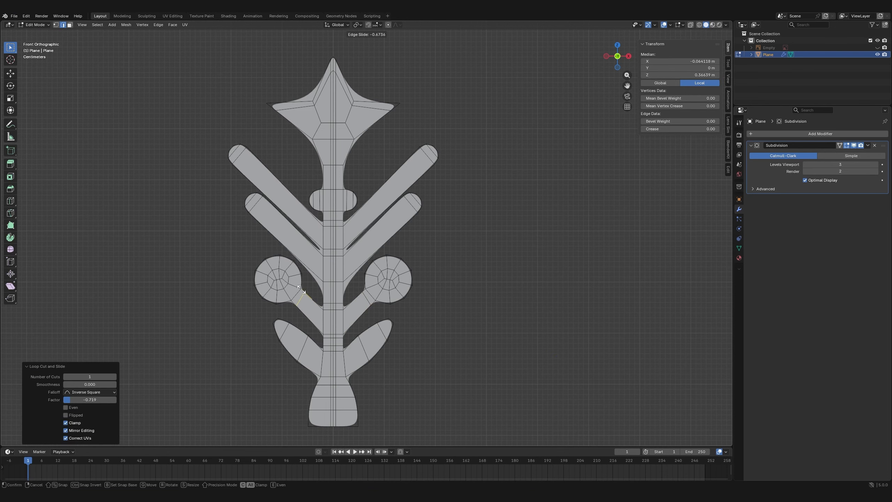
{"action": "left_click", "coordinate": [302, 289]}
{"action": "key", "text": "ctrl+r"}
{"action": "left_click", "coordinate": [338, 291]}
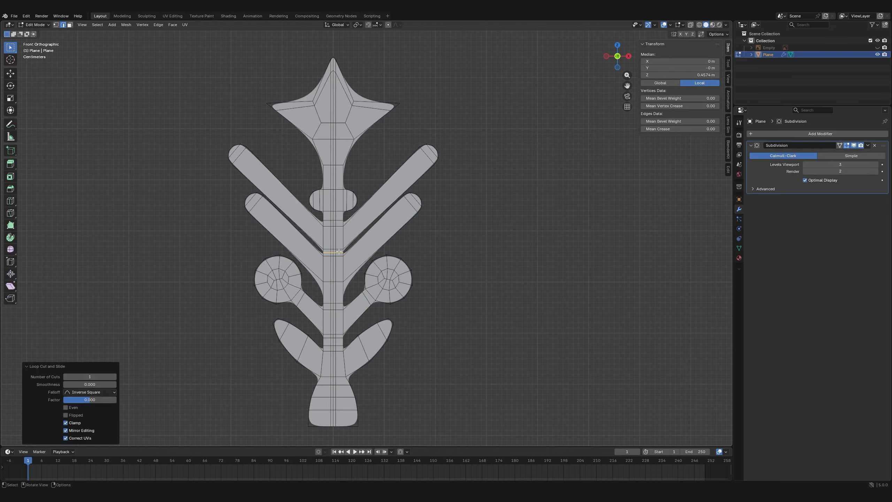
{"action": "left_click", "coordinate": [341, 285]}
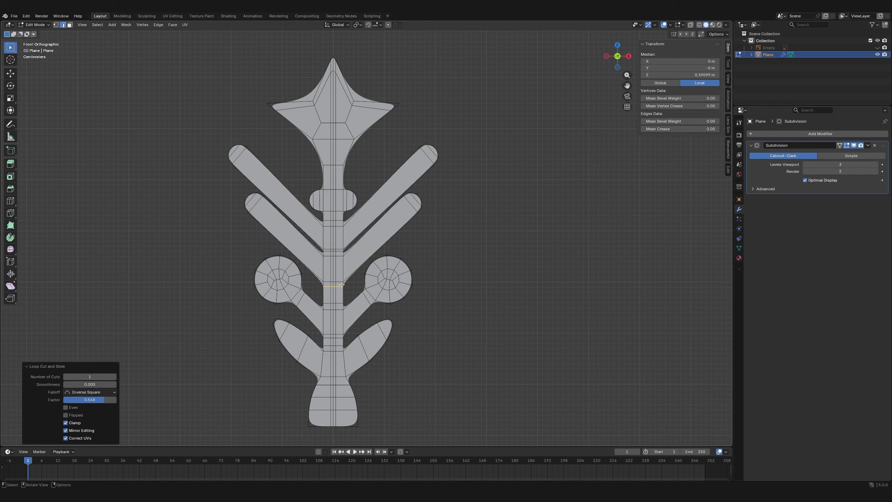
Duplicate the arm in place and rotate the copy 90° clockwise so it lies horizontally
{"action": "key", "text": "Tab"}
{"action": "scroll", "coordinate": [348, 201], "scroll_direction": "down", "scroll_amount": 5}
{"action": "key", "text": "shift+d"}
{"action": "right_click", "coordinate": [351, 200]}
{"action": "key", "text": "r"}
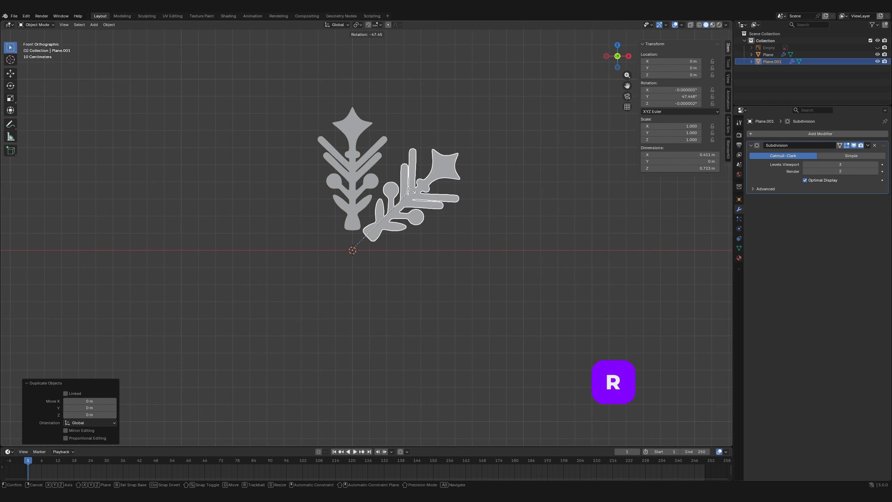
{"action": "left_click", "coordinate": [463, 239], "text": "ctrl"}
Duplicate the horizontal arm in place and rotate the copy 45° back, midway between the other two arms
{"action": "key", "text": "shift+d"}
{"action": "right_click", "coordinate": [464, 239]}
{"action": "key", "text": "r"}
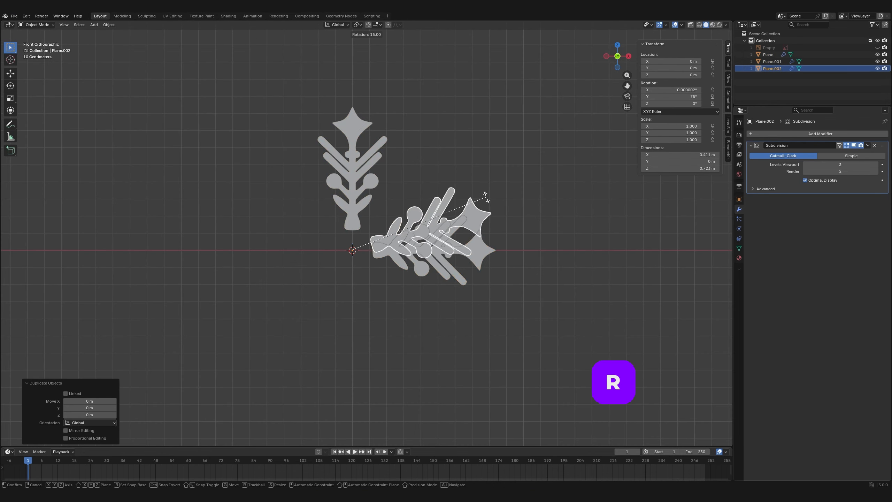
{"action": "left_click", "coordinate": [460, 128], "text": "ctrl"}
Join the three arms into one object with the original vertical arm as the active one
{"action": "left_click_drag", "start_coordinate": [425, 298], "coordinate": [381, 204]}
{"action": "left_click", "coordinate": [356, 214], "text": "shift"}
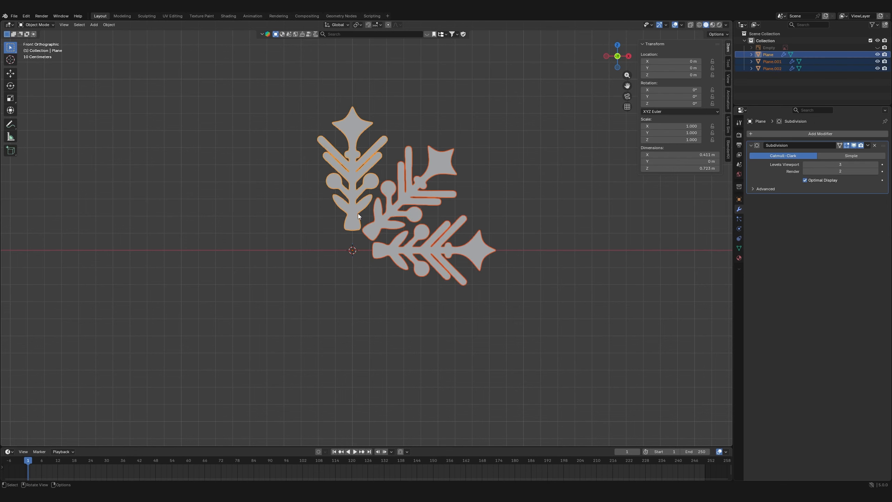
{"action": "key", "text": "ctrl+j"}
Delete the left half of the vertical arm and the lower half of the horizontal arm
{"action": "key", "text": "Tab"}
{"action": "scroll", "coordinate": [346, 158], "scroll_direction": "up", "scroll_amount": 3}
{"action": "left_click_drag", "start_coordinate": [295, 42], "coordinate": [357, 318]}
{"action": "left_click_drag", "start_coordinate": [364, 380], "coordinate": [685, 320]}
{"action": "key", "text": "x"}
{"action": "left_click", "coordinate": [564, 335]}
Add a Mirror modifier on the X axis to the joined arms
{"action": "scroll", "coordinate": [563, 334], "scroll_direction": "down", "scroll_amount": 4}
{"action": "left_click", "coordinate": [788, 131]}
{"action": "mouse_move", "coordinate": [787, 130]}
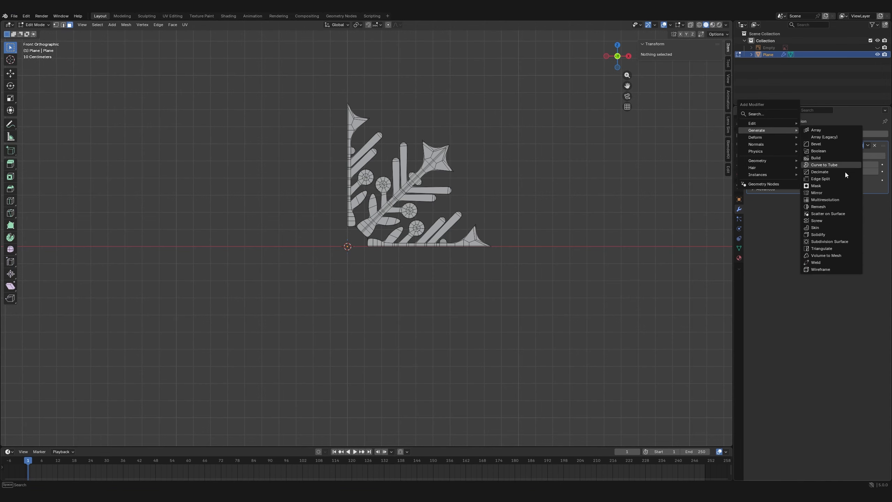
{"action": "left_click", "coordinate": [823, 192]}
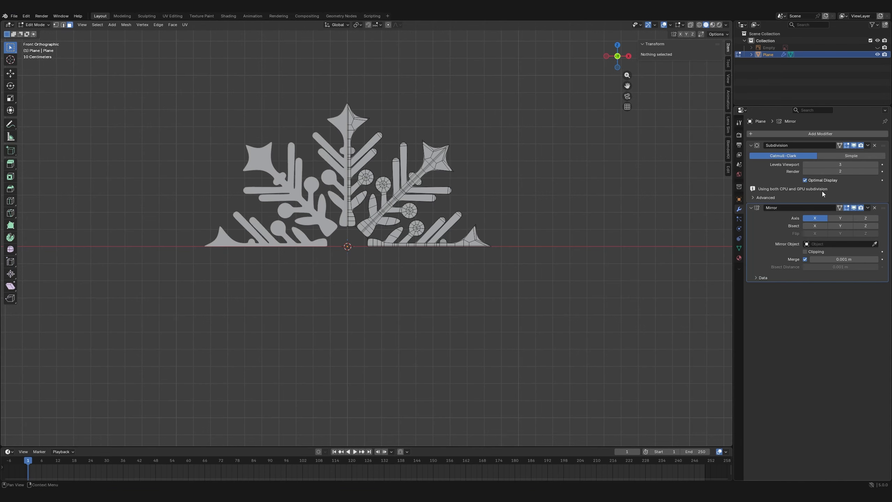
Mirror the arms on the Z axis as well, with clipping enabled, and place the Mirror modifier above Subdivision
{"action": "left_click", "coordinate": [860, 218]}
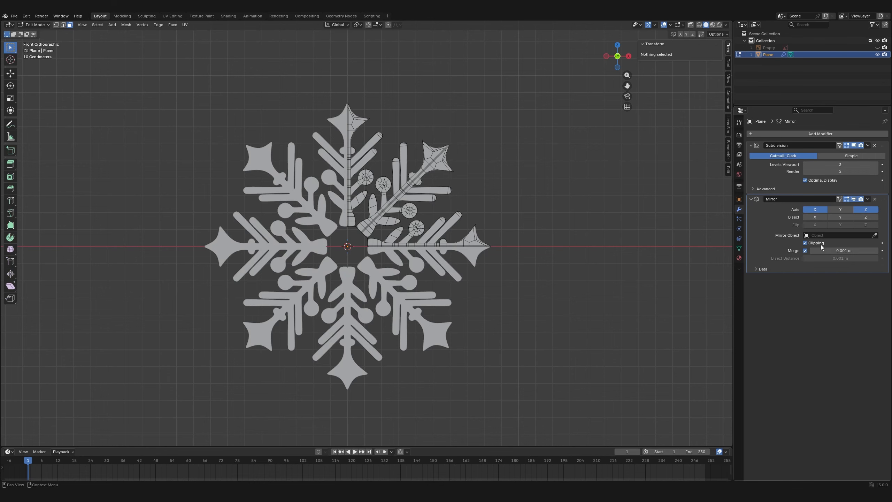
{"action": "left_click_drag", "start_coordinate": [883, 199], "coordinate": [874, 145]}
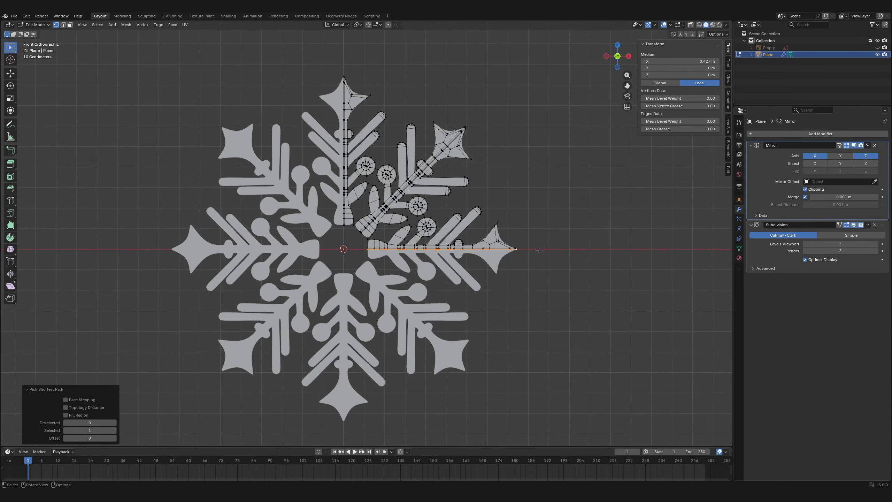
Move the cut edges of the horizontal arm along Z and of the vertical arm along X onto the mirror planes
{"action": "key", "text": "g"}
{"action": "key", "text": "z"}
{"action": "left_click", "coordinate": [482, 255]}
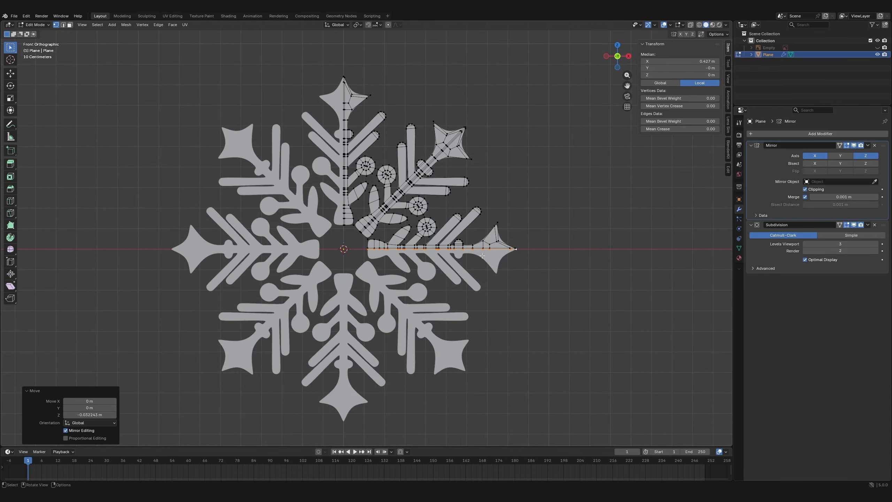
{"action": "left_click", "coordinate": [334, 230]}
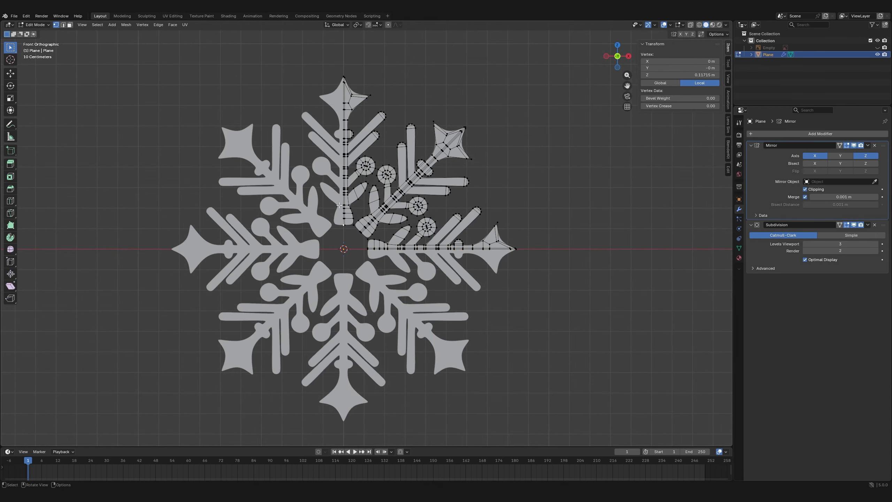
{"action": "left_click", "coordinate": [337, 74], "text": "ctrl"}
{"action": "key", "text": "g"}
{"action": "key", "text": "x"}
{"action": "left_click", "coordinate": [320, 71]}
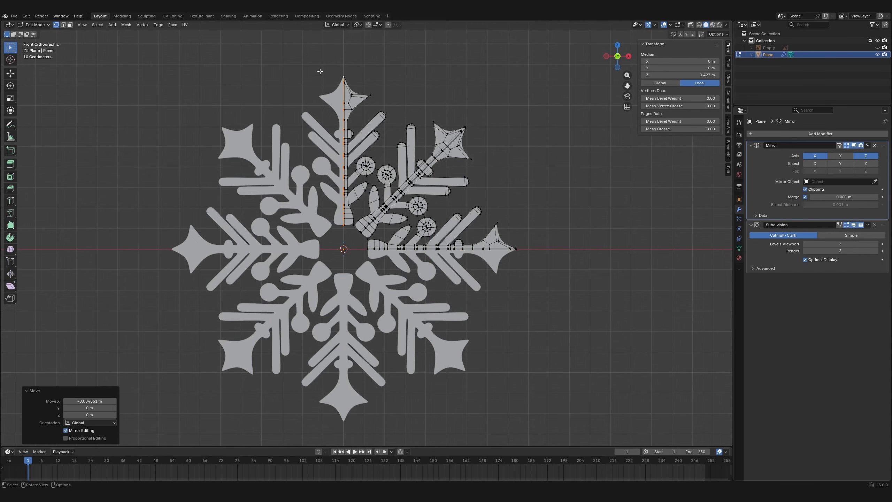
Deselect the mesh and apply the Mirror modifier in Object Mode
{"action": "key", "text": "alt+a"}
{"action": "key", "text": "Tab"}
{"action": "left_click", "coordinate": [868, 145]}
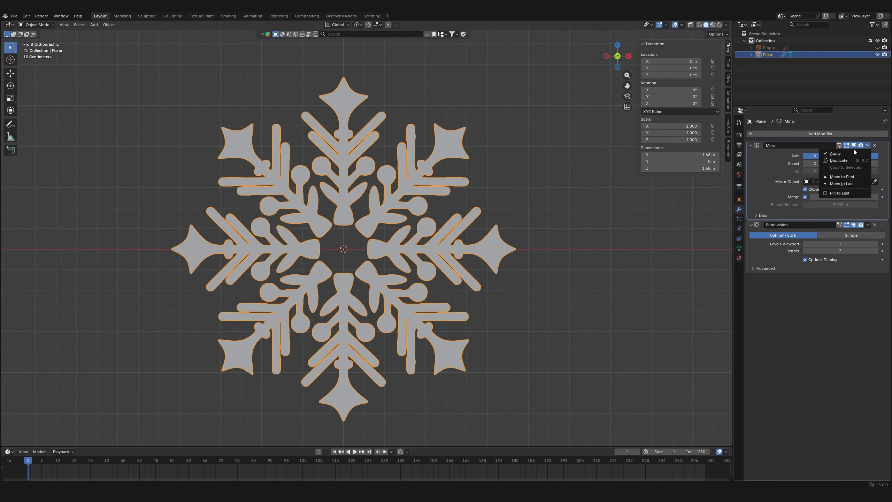
{"action": "left_click", "coordinate": [853, 154]}
Merge at center each pair of adjacent base corner vertices between neighbouring arms, all eight pairs around the central opening
{"action": "key", "text": "Tab"}
{"action": "scroll", "coordinate": [365, 235], "scroll_direction": "up", "scroll_amount": 6}
{"action": "left_click_drag", "start_coordinate": [321, 197], "coordinate": [332, 211]}
{"action": "key", "text": "m"}
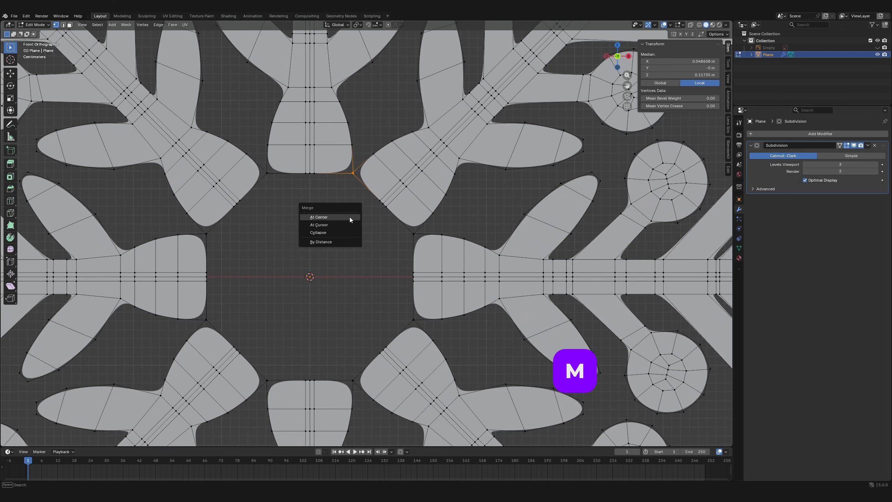
{"action": "left_click", "coordinate": [350, 217]}
{"action": "left_click_drag", "start_coordinate": [405, 229], "coordinate": [418, 239]}
{"action": "key", "text": "m"}
{"action": "left_click", "coordinate": [418, 239]}
{"action": "left_click_drag", "start_coordinate": [410, 316], "coordinate": [422, 327]}
{"action": "key", "text": "m"}
{"action": "left_click", "coordinate": [421, 328]}
{"action": "left_click_drag", "start_coordinate": [353, 375], "coordinate": [352, 386]}
{"action": "key", "text": "m"}
{"action": "left_click", "coordinate": [348, 391]}
{"action": "left_click_drag", "start_coordinate": [262, 375], "coordinate": [265, 392]}
{"action": "key", "text": "m"}
{"action": "left_click", "coordinate": [266, 392]}
{"action": "left_click_drag", "start_coordinate": [212, 315], "coordinate": [199, 327]}
{"action": "key", "text": "m"}
{"action": "left_click", "coordinate": [199, 326]}
{"action": "left_click_drag", "start_coordinate": [212, 229], "coordinate": [200, 240]}
{"action": "key", "text": "m"}
{"action": "left_click", "coordinate": [200, 240]}
{"action": "left_click_drag", "start_coordinate": [275, 168], "coordinate": [259, 184]}
{"action": "key", "text": "m"}
{"action": "left_click", "coordinate": [259, 183]}
Select the edge loop around the central opening and extrude it inward, scaled to about 0.545
{"action": "key", "text": "2"}
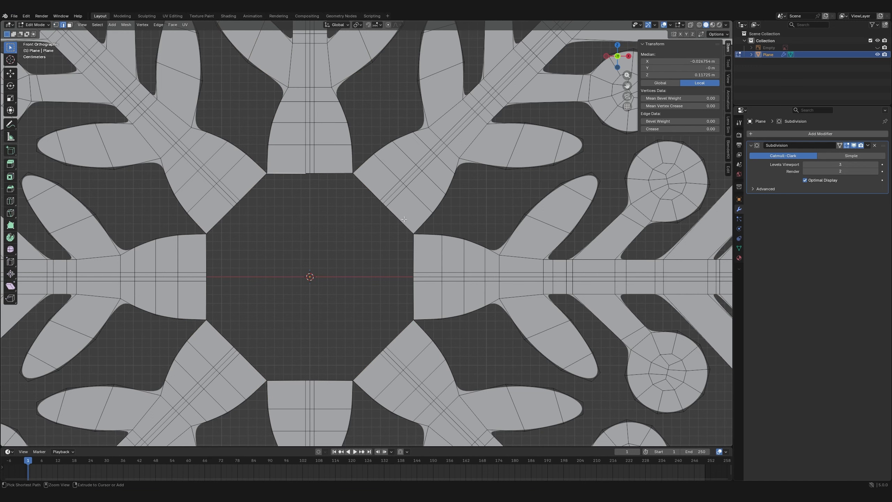
{"action": "left_click", "coordinate": [405, 224], "text": "ctrl"}
{"action": "left_click", "coordinate": [353, 378], "text": "ctrl"}
{"action": "left_click", "coordinate": [218, 329], "text": "ctrl"}
{"action": "left_click", "coordinate": [262, 210], "text": "ctrl"}
{"action": "key", "text": "e"}
{"action": "key", "text": "s"}
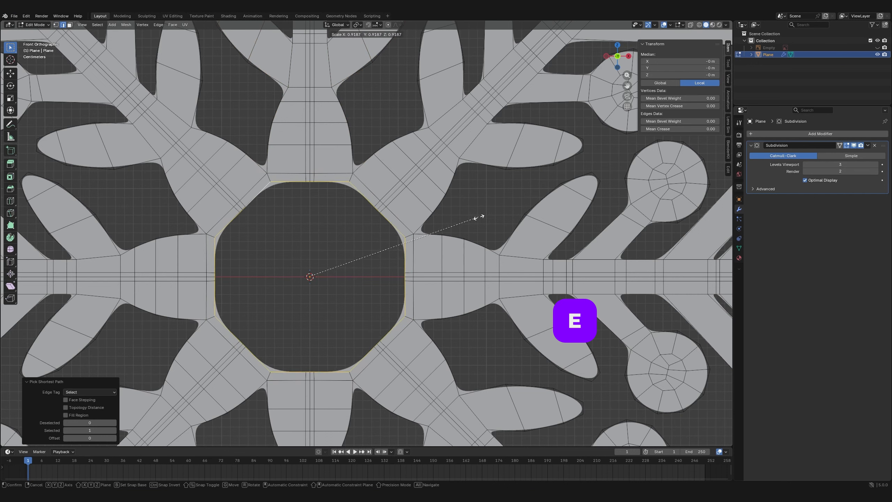
{"action": "left_click", "coordinate": [410, 242]}
Round the inner edge loop into a regular circle with LoopTools Circle
{"action": "right_click", "coordinate": [368, 264]}
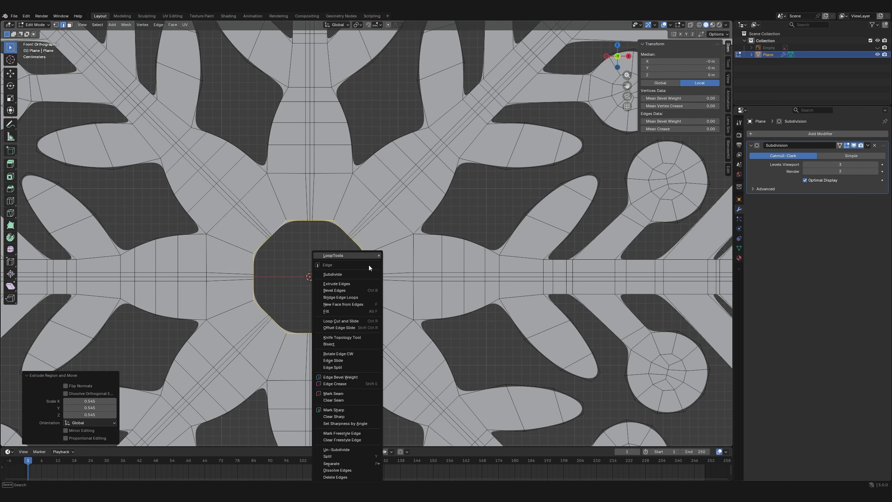
{"action": "mouse_move", "coordinate": [369, 264]}
{"action": "left_click", "coordinate": [419, 261]}
Close the circular hole with Grid Fill, using an offset of 4 to align the grid with the arms
{"action": "left_click", "coordinate": [173, 25]}
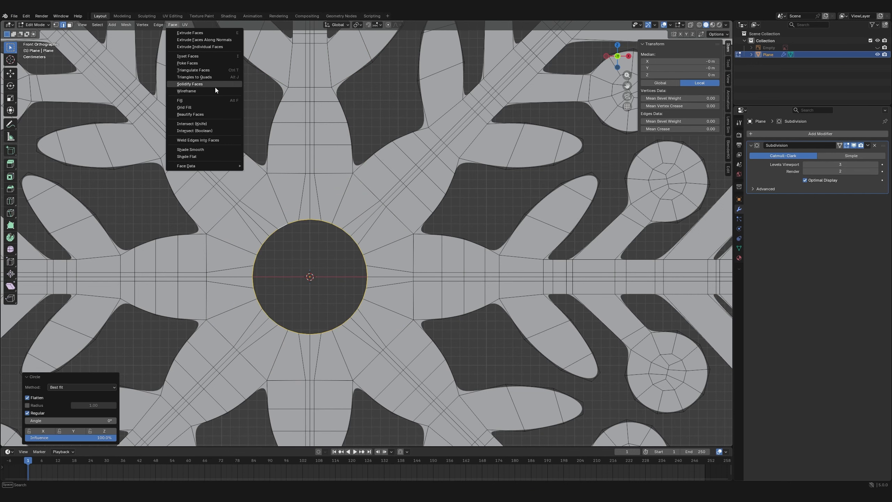
{"action": "left_click", "coordinate": [206, 107]}
{"action": "left_click", "coordinate": [114, 430]}
{"action": "left_click", "coordinate": [115, 431]}
{"action": "left_click", "coordinate": [114, 430]}
{"action": "left_click", "coordinate": [114, 430]}
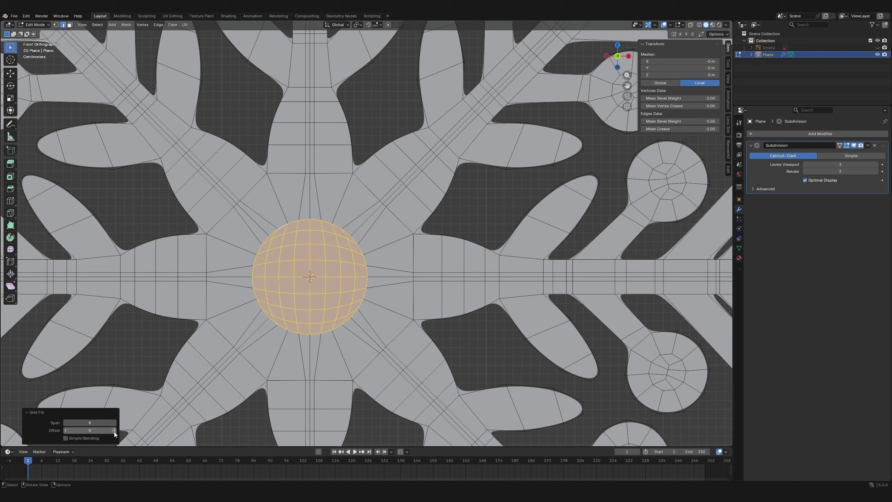
Extrude the whole snowflake about 0.12 m along Y and correct the inverted face normals
{"action": "left_click", "coordinate": [475, 342]}
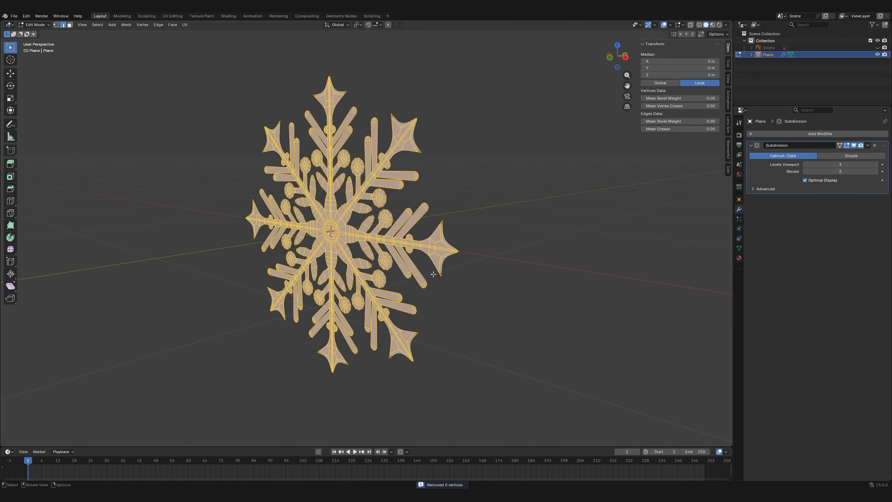
{"action": "key", "text": "e"}
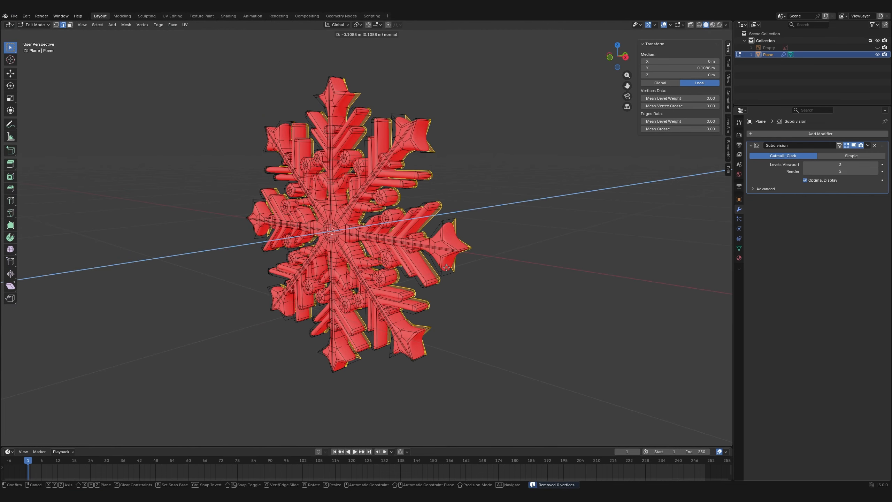
{"action": "left_click", "coordinate": [447, 267]}
{"action": "key", "text": "a"}
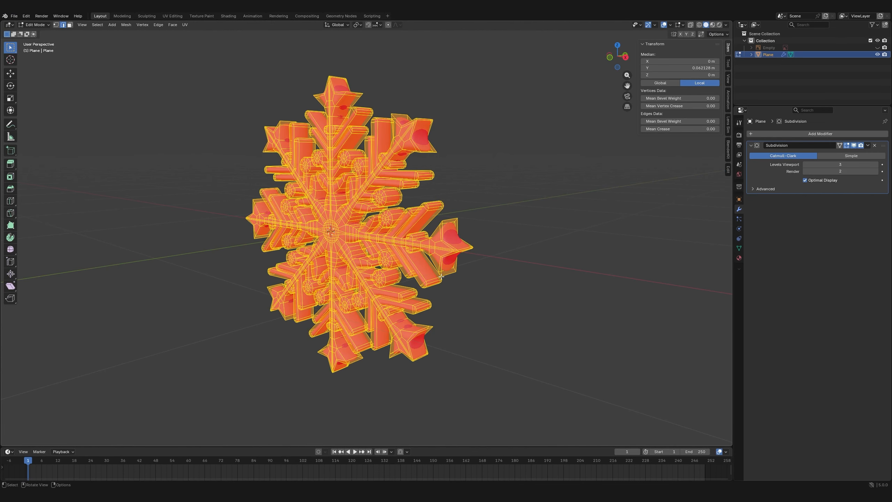
{"action": "key", "text": "alt+n"}
Add one loop cut around the middle of the snowflake's side walls and bevel it to tighten the outline
{"action": "key", "text": "ctrl+r"}
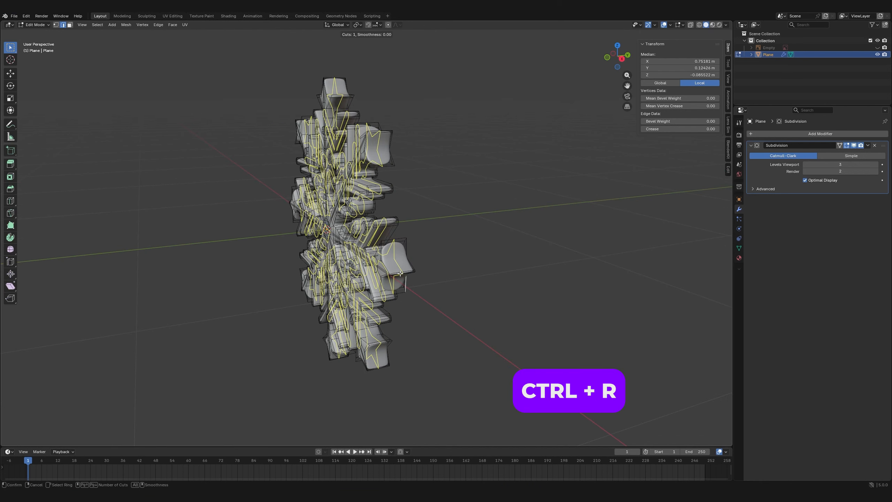
{"action": "left_click", "coordinate": [401, 273]}
{"action": "key", "text": "ctrl+b"}
{"action": "scroll", "coordinate": [436, 281], "scroll_direction": "up", "scroll_amount": 1}
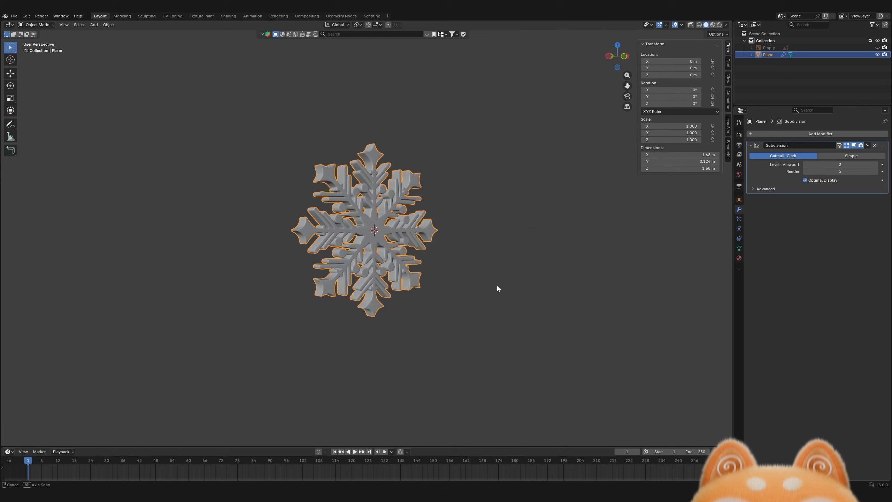
{"action": "middle_click_drag", "start_coordinate": [497, 286], "coordinate": [431, 286]}
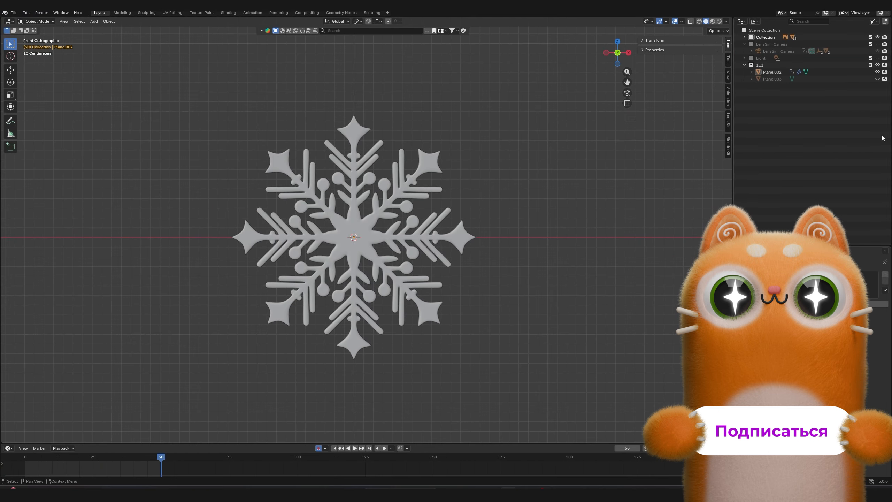
Preview the snowflake in rendered shading with the background plane Plane.003 and the Light collection shown
{"action": "left_click", "coordinate": [877, 78]}
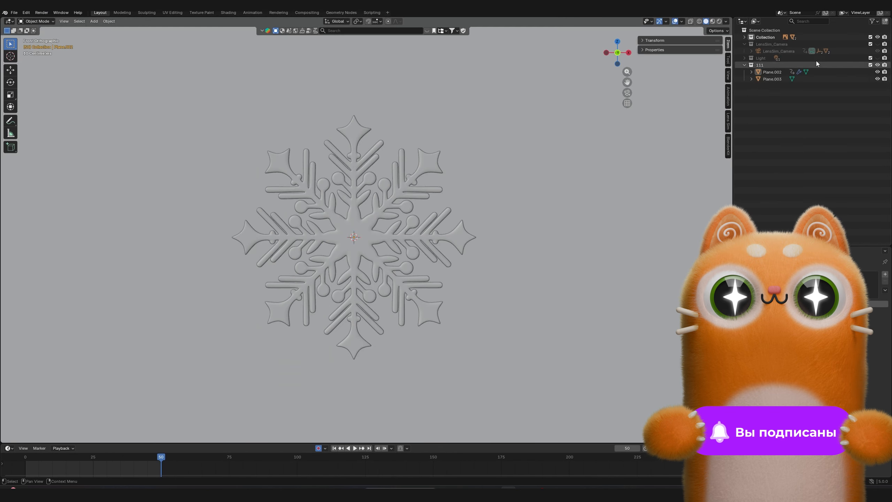
{"action": "left_click", "coordinate": [719, 21]}
{"action": "left_click", "coordinate": [877, 58]}
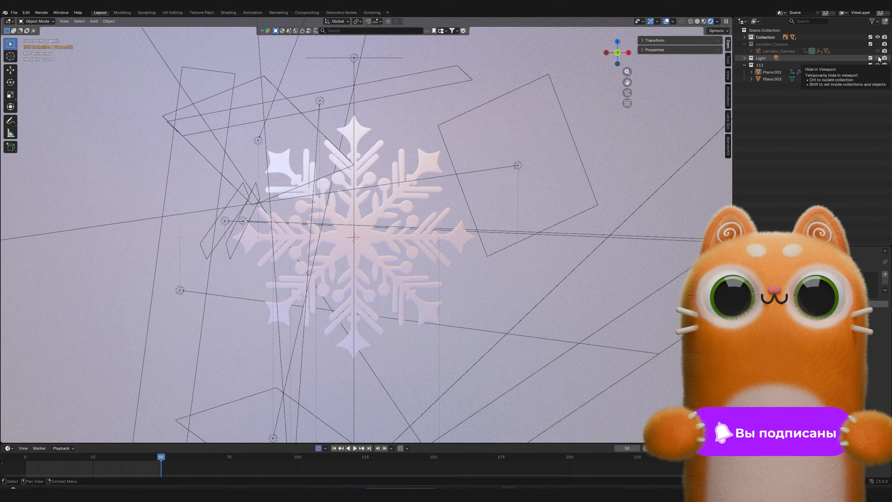